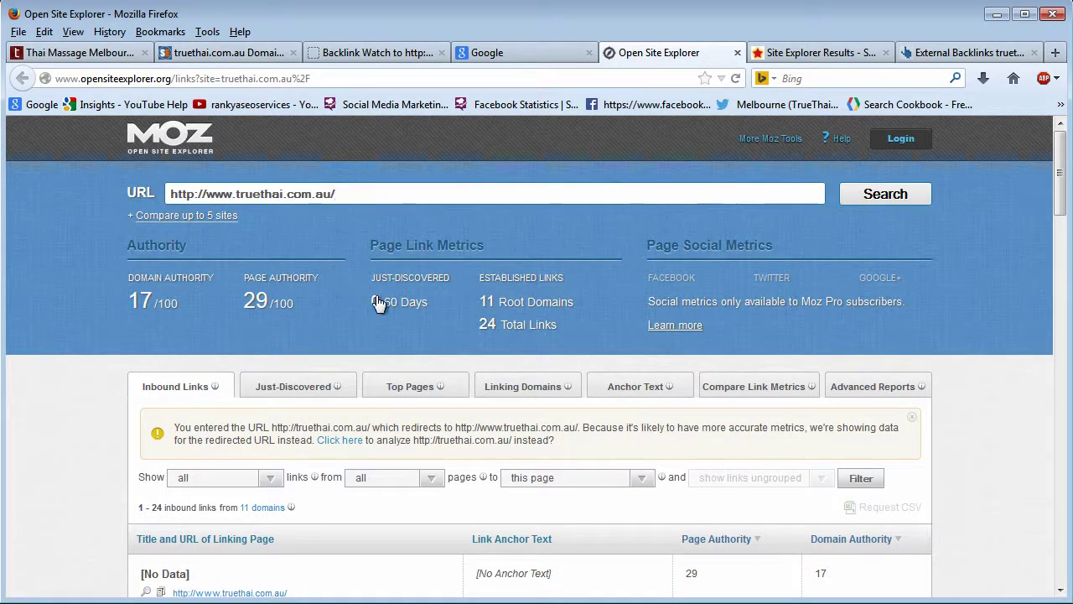
Compare the truethai.com.au backlink figures reported by Majestic SEO, Ahrefs and Open Site Explorer
left_click(809, 53)
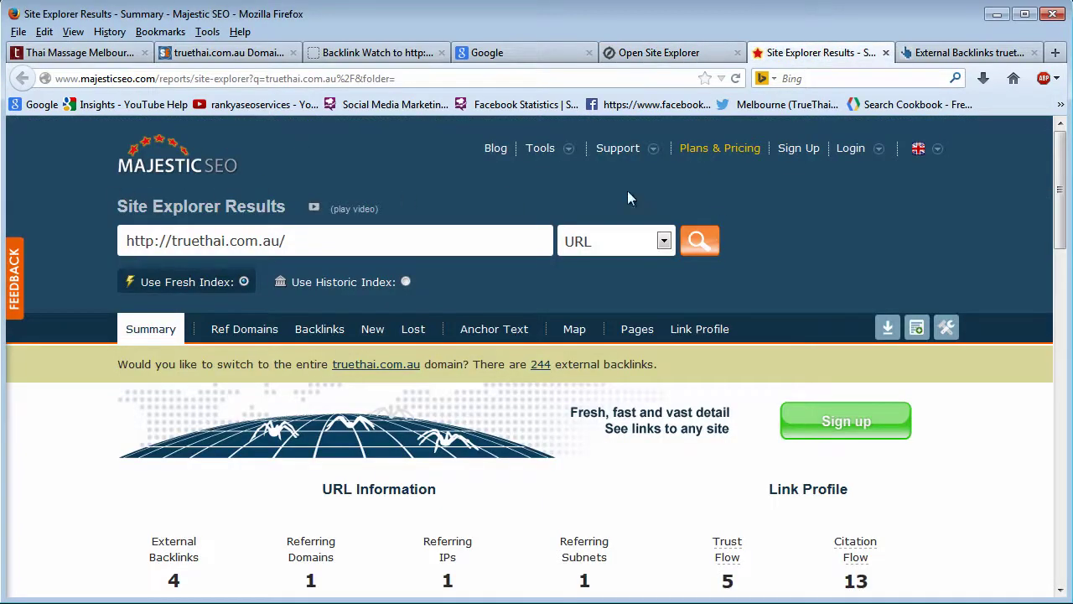
left_click(963, 61)
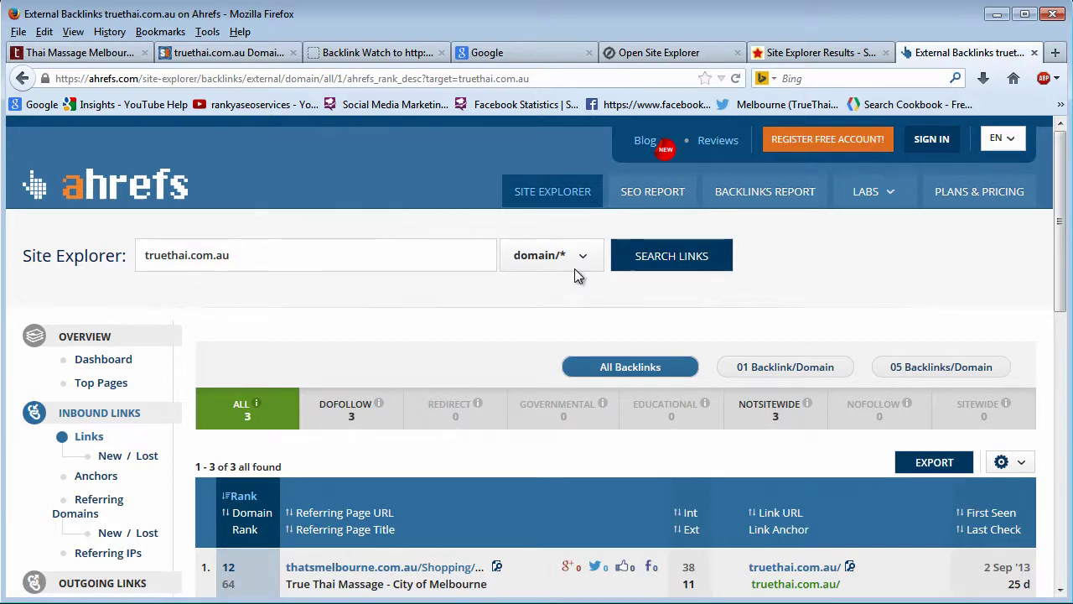
left_click_drag(148, 259, 261, 254)
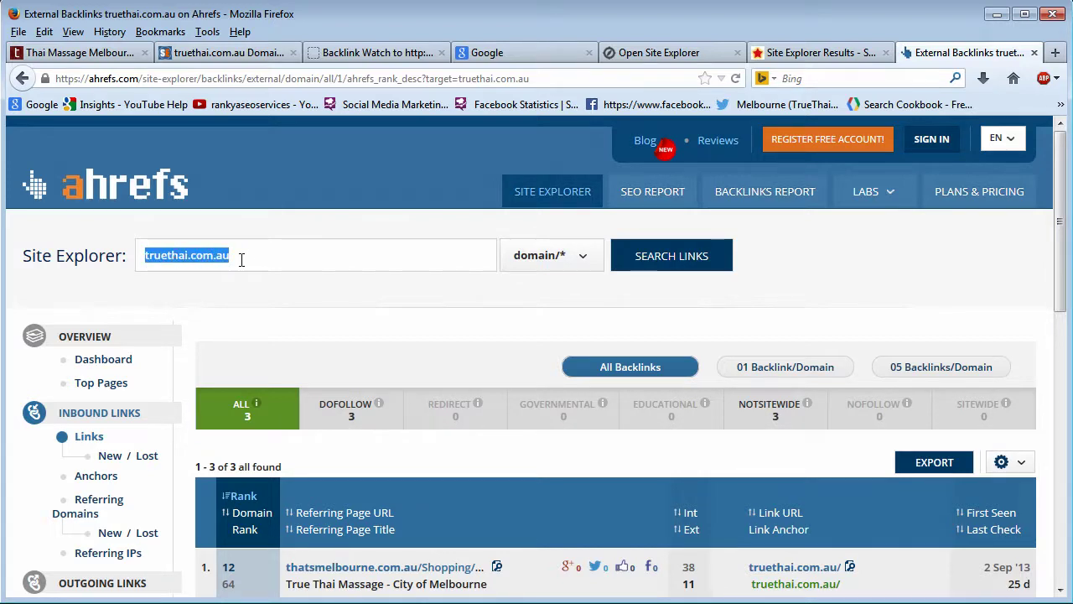
left_click(243, 257)
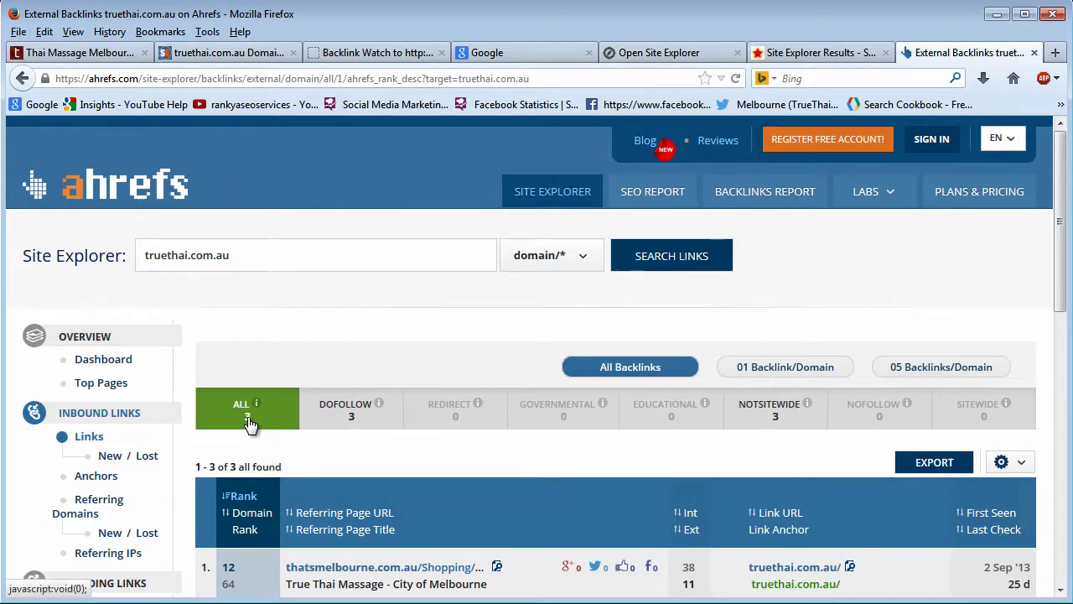
left_click(798, 60)
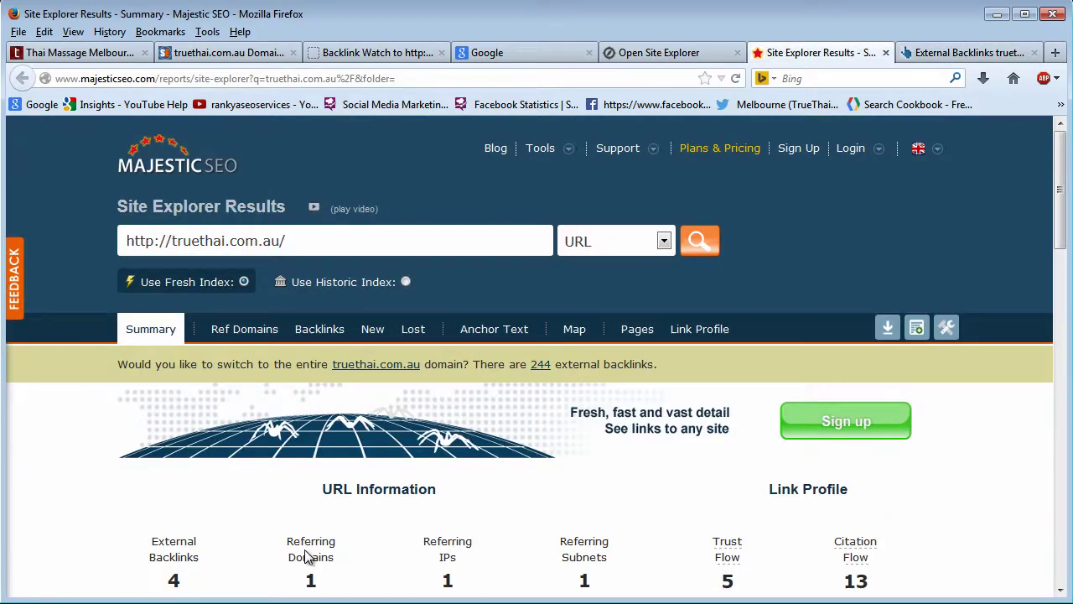
scroll(327, 557, "down", 2)
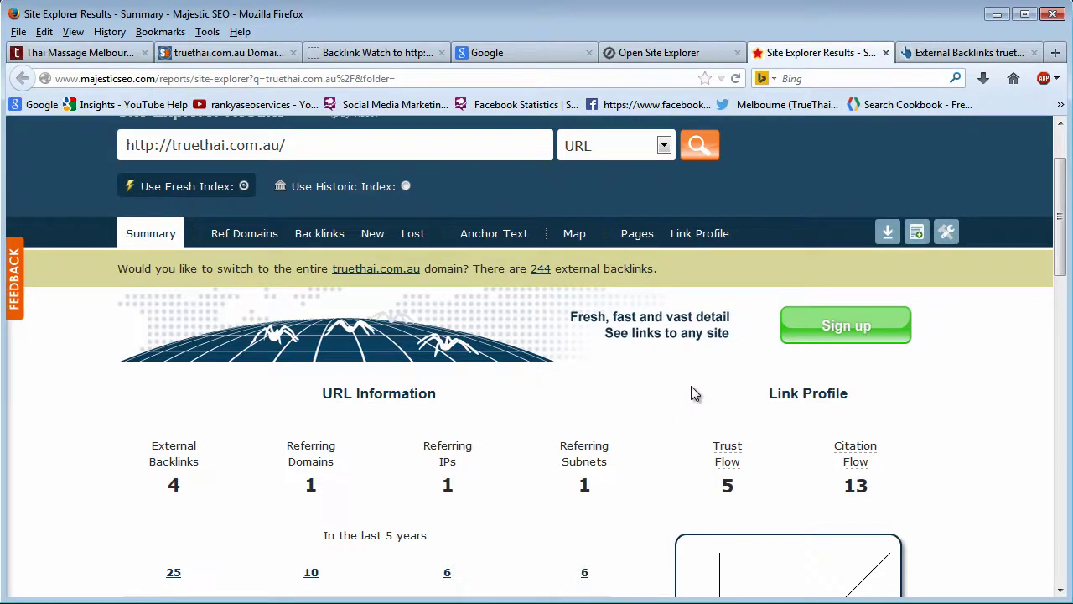
left_click(688, 54)
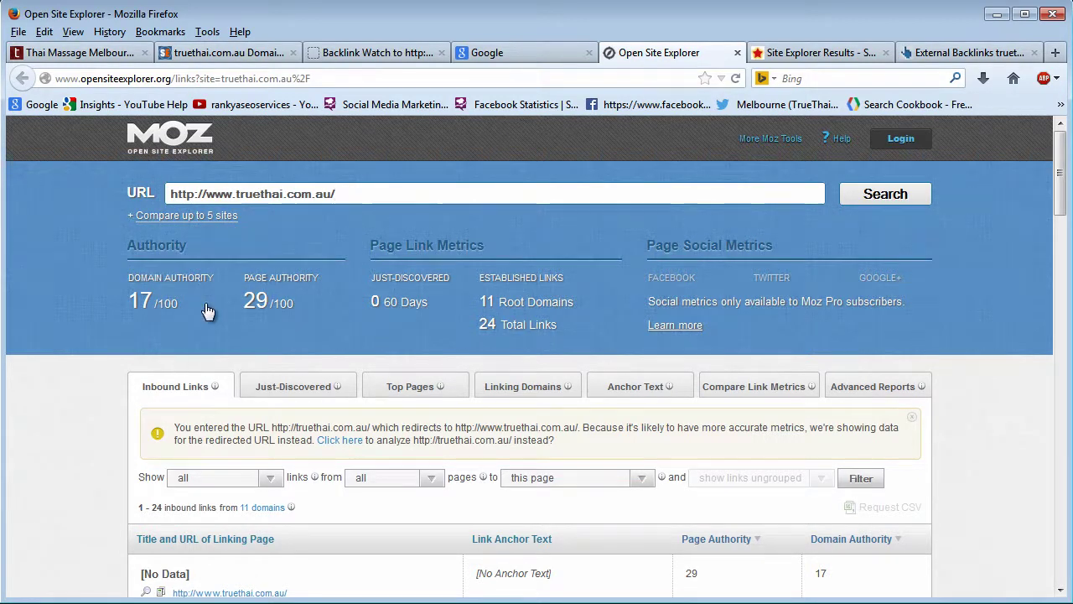
Close the Open Site Explorer, Majestic SEO and Ahrefs pages
left_click(738, 53)
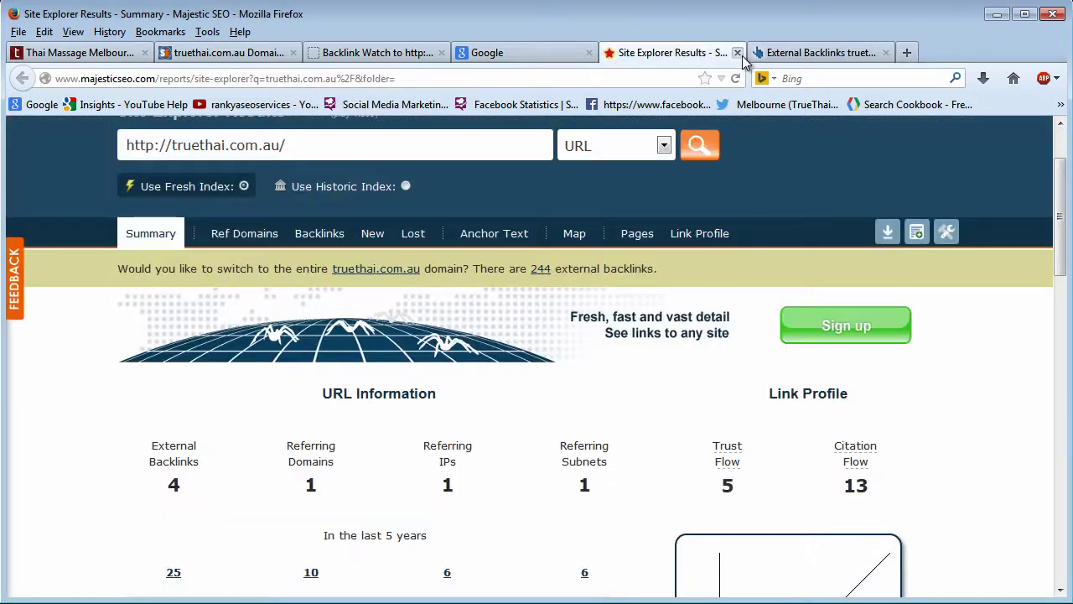
left_click(739, 53)
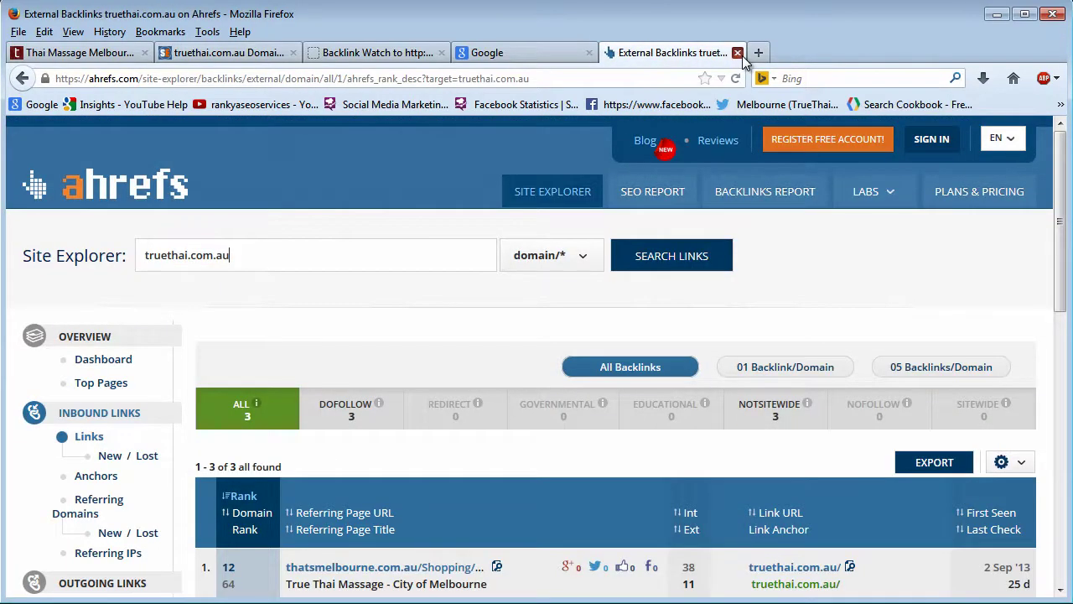
left_click(740, 53)
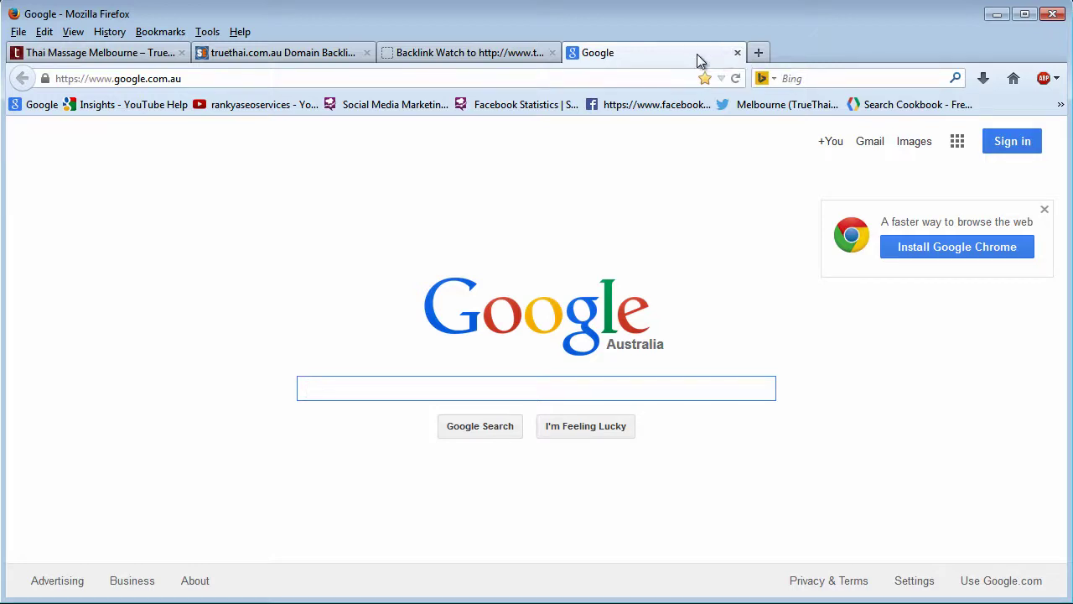
Review the siteexplorer.info backlink summary for truethai.com.au, including the inbound domain count and the list of linking domains
left_click(311, 54)
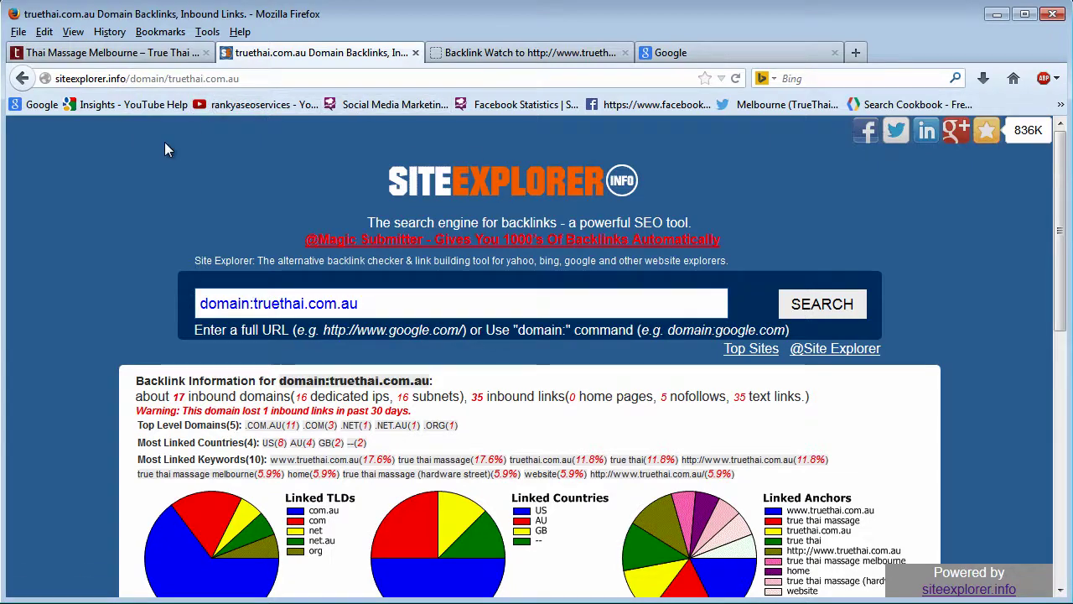
left_click_drag(174, 397, 283, 403)
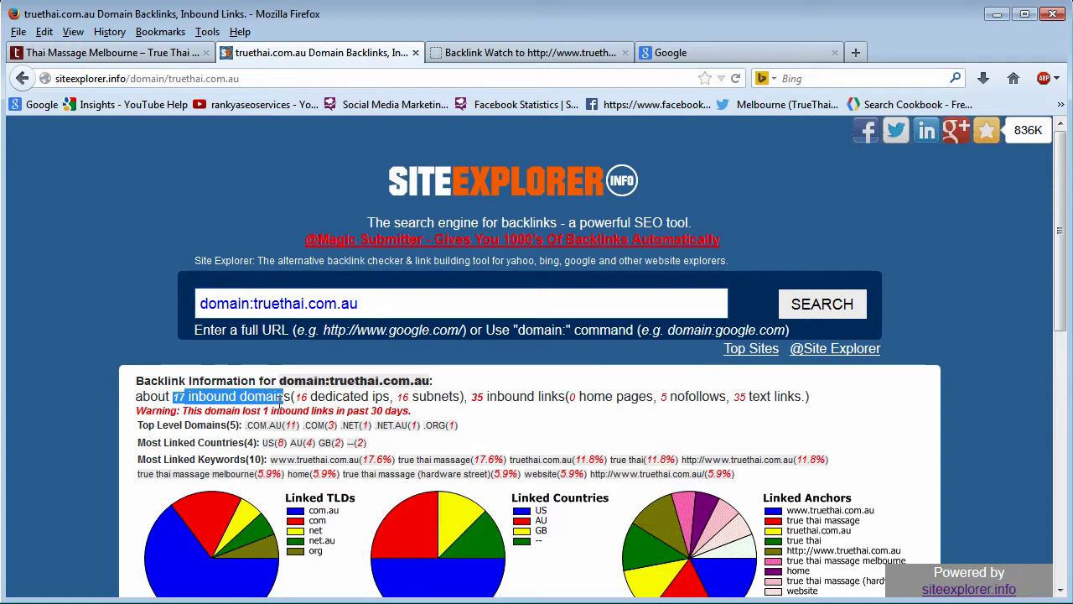
left_click_drag(173, 398, 243, 399)
left_click(243, 399)
scroll(281, 388, "down", 2)
scroll(282, 388, "down", 5)
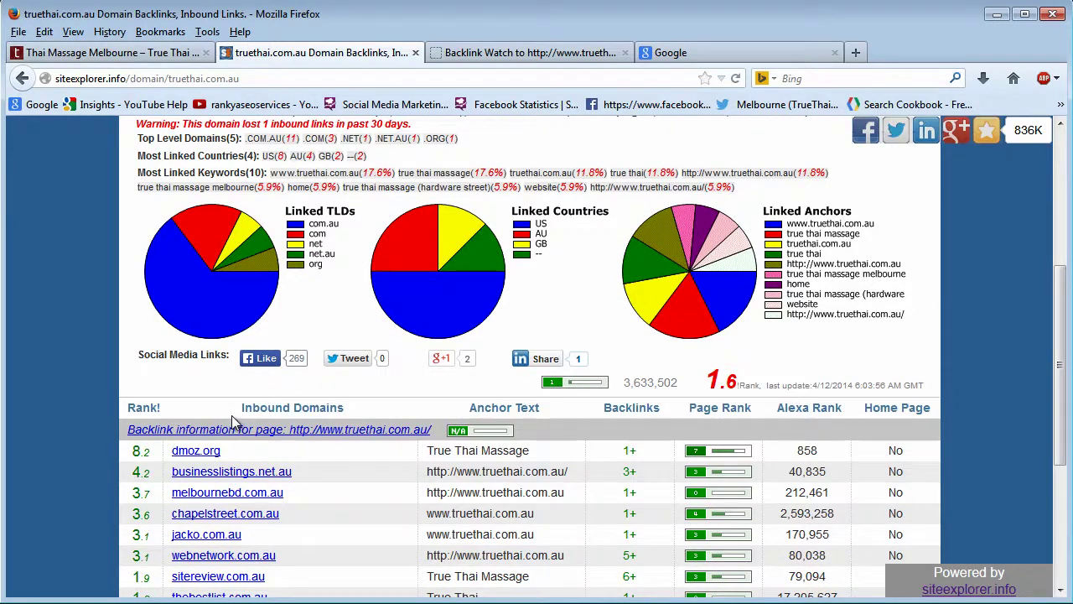
scroll(365, 418, "down", 2)
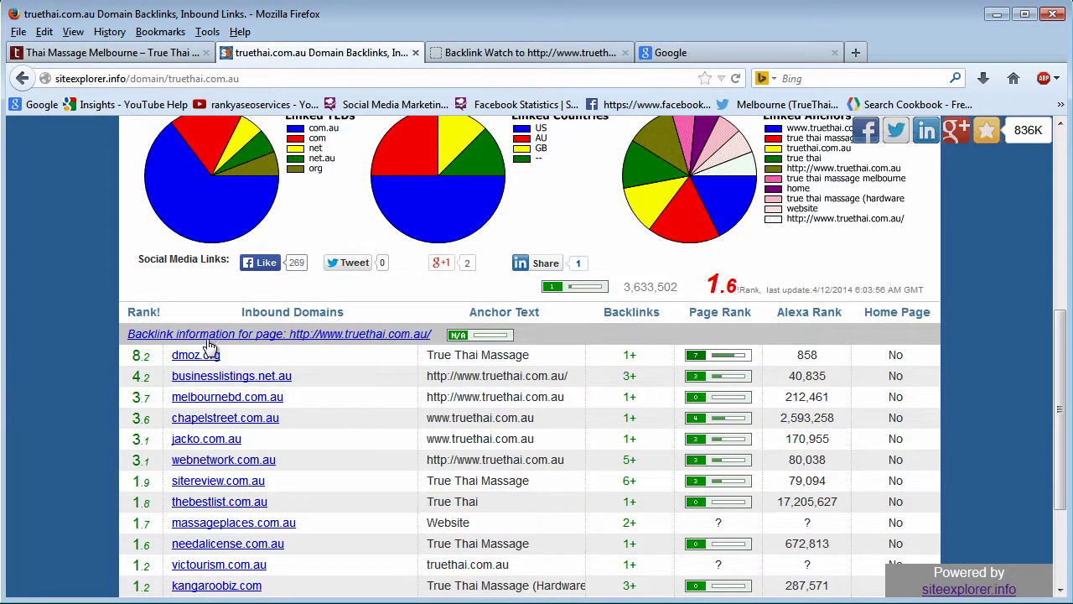
scroll(234, 426, "down", 2)
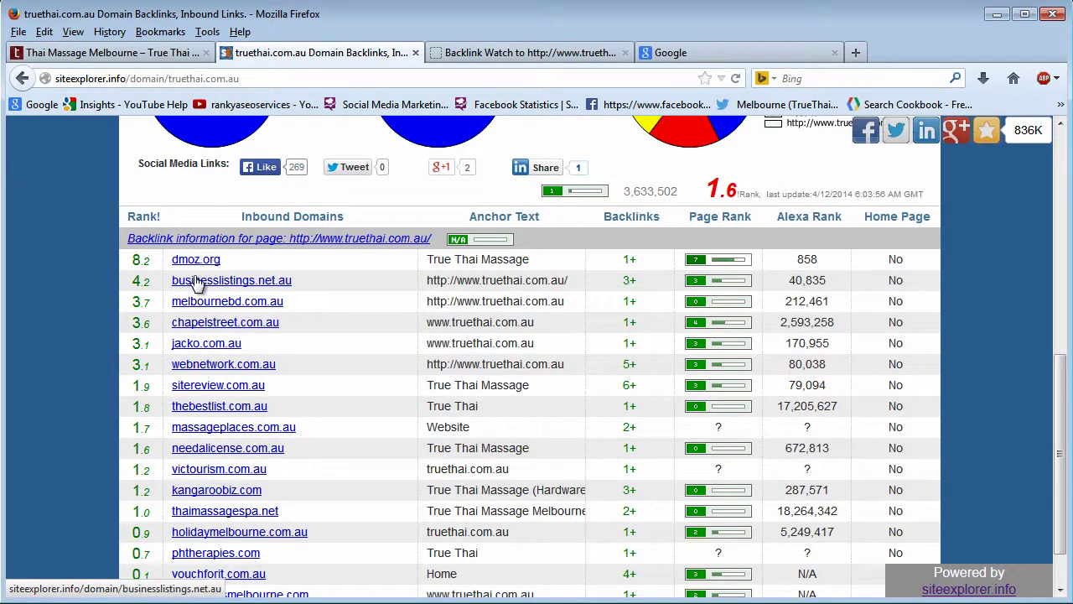
scroll(257, 304, "up", 8)
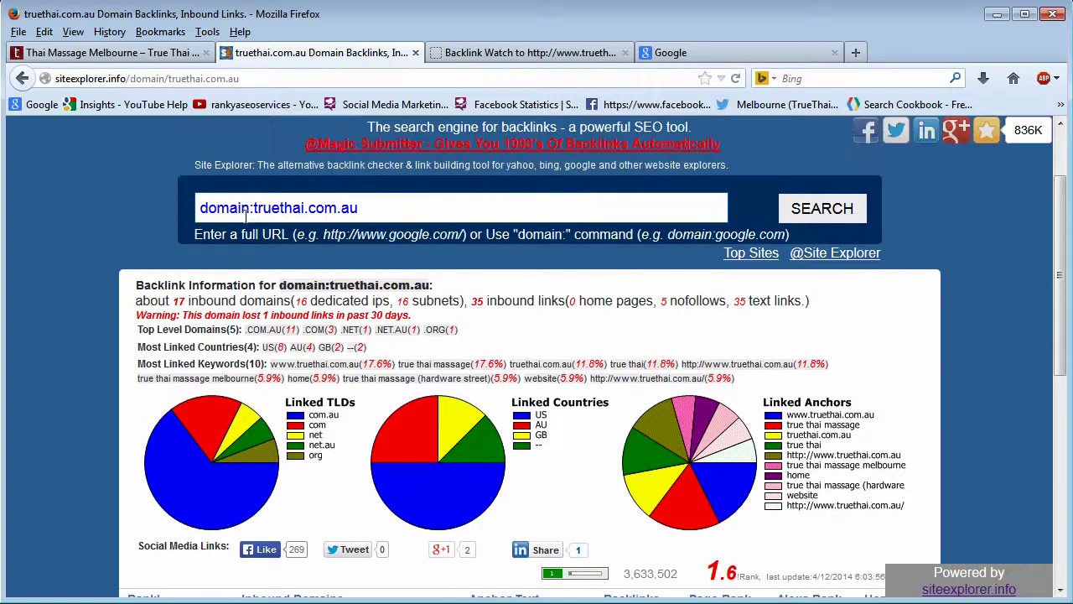
Check the domain queried on siteexplorer.info and examine the anchor text, backlinks and page rank of each inbound domain
left_click_drag(253, 208, 369, 208)
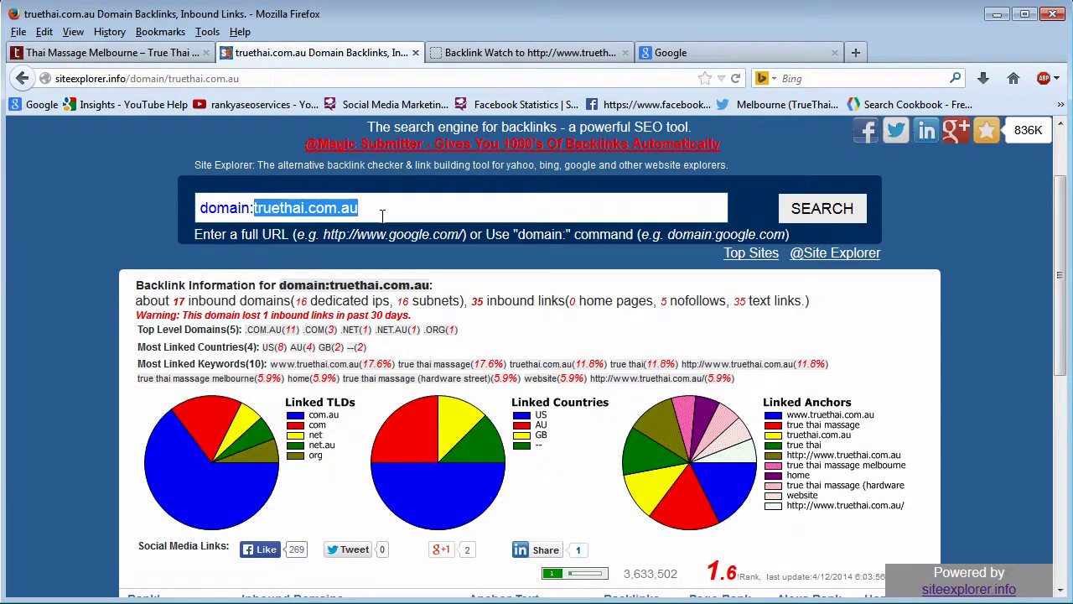
left_click(386, 212)
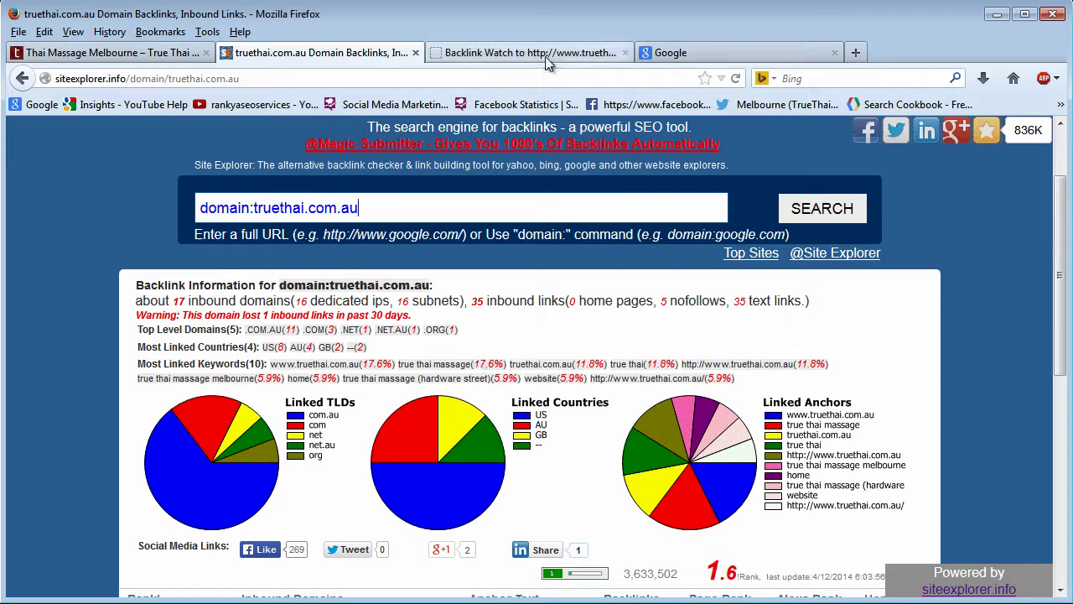
scroll(482, 324, "down", 5)
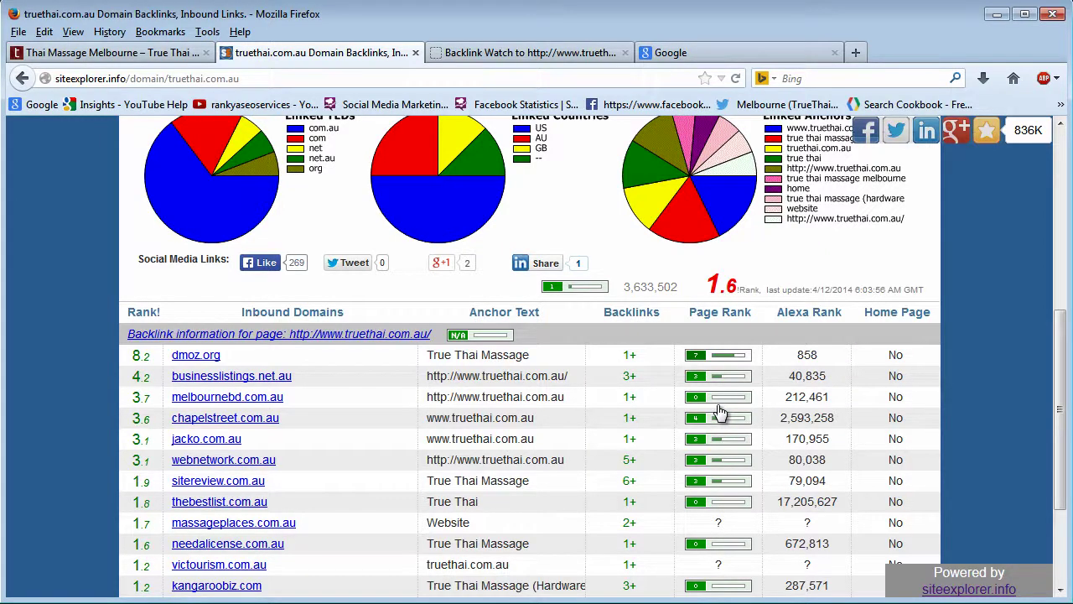
scroll(713, 457, "down", 2)
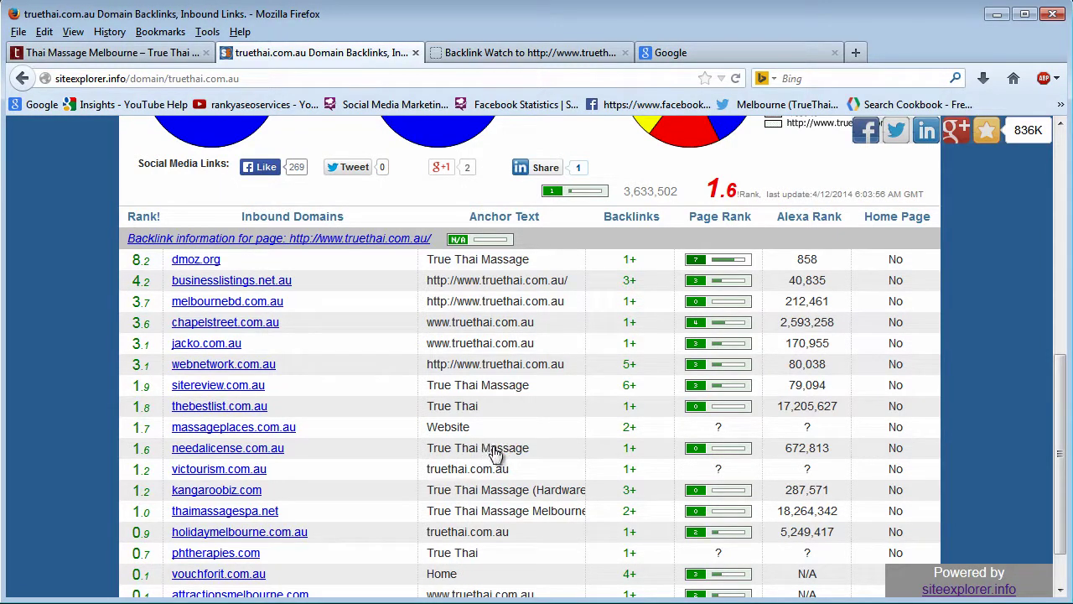
scroll(495, 453, "down", 2)
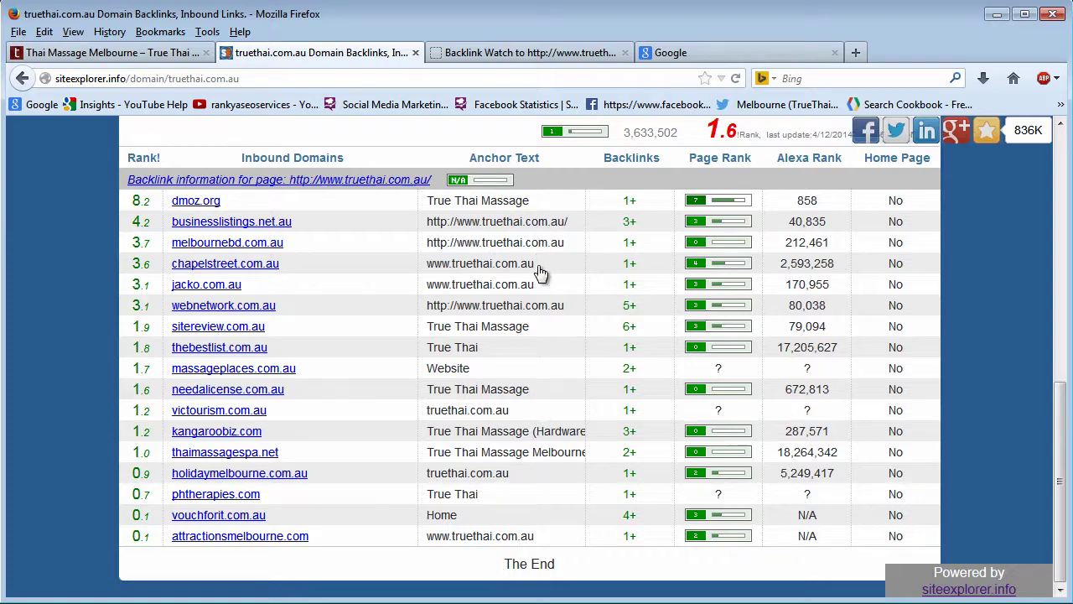
Examine the Backlink Watch report for truethai.com.au, highlighting the total backlinks and reading the backlink URL list
left_click(503, 52)
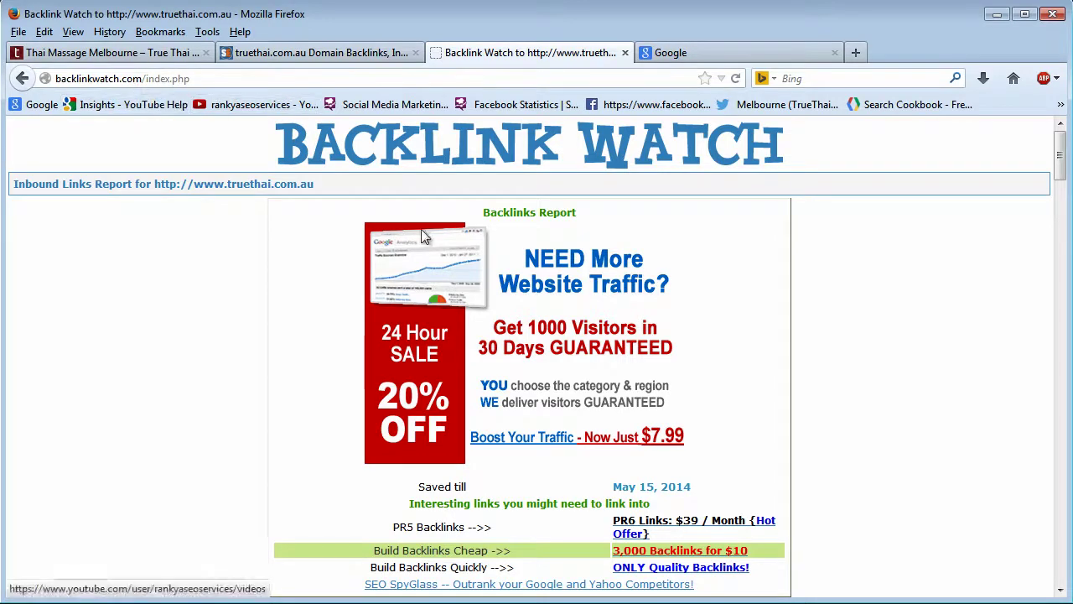
scroll(295, 451, "down", 3)
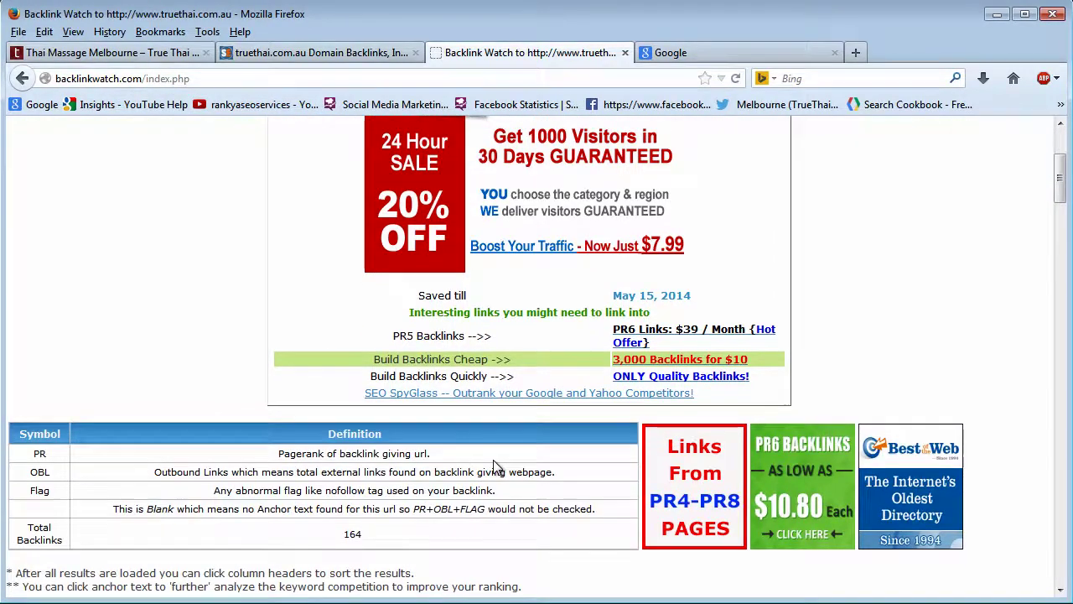
scroll(295, 451, "down", 2)
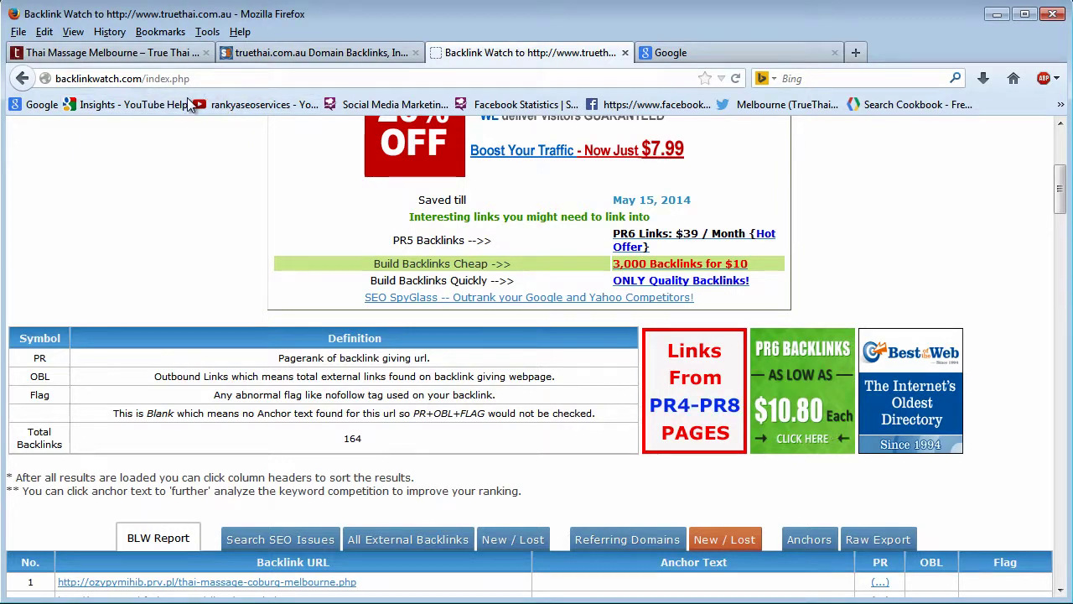
scroll(344, 451, "up", 1)
scroll(336, 452, "up", 3)
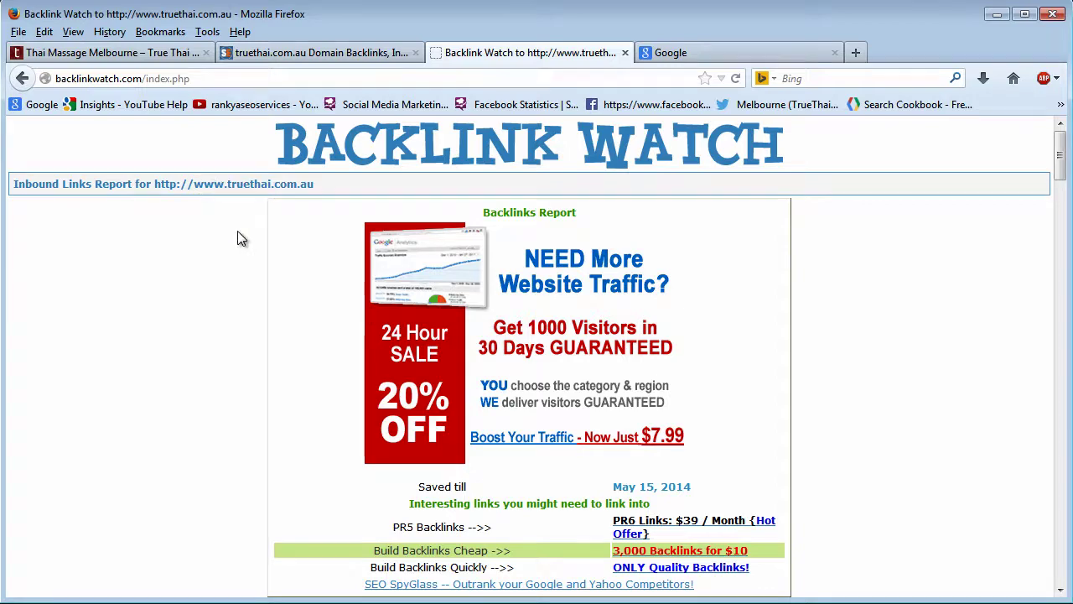
scroll(171, 356, "down", 3)
scroll(171, 349, "down", 2)
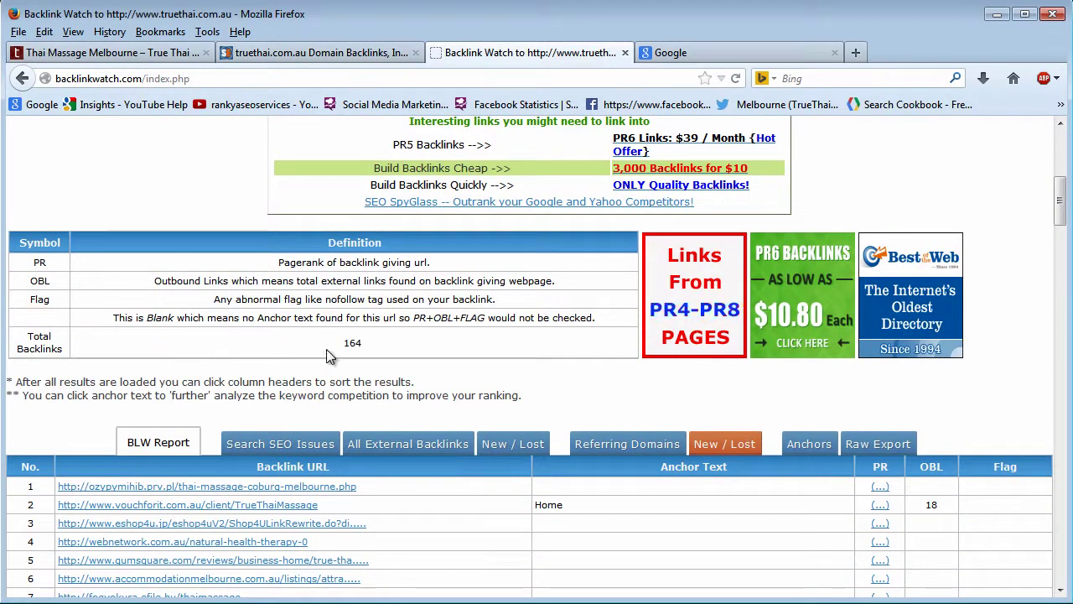
left_click_drag(341, 347, 374, 352)
scroll(293, 337, "down", 4)
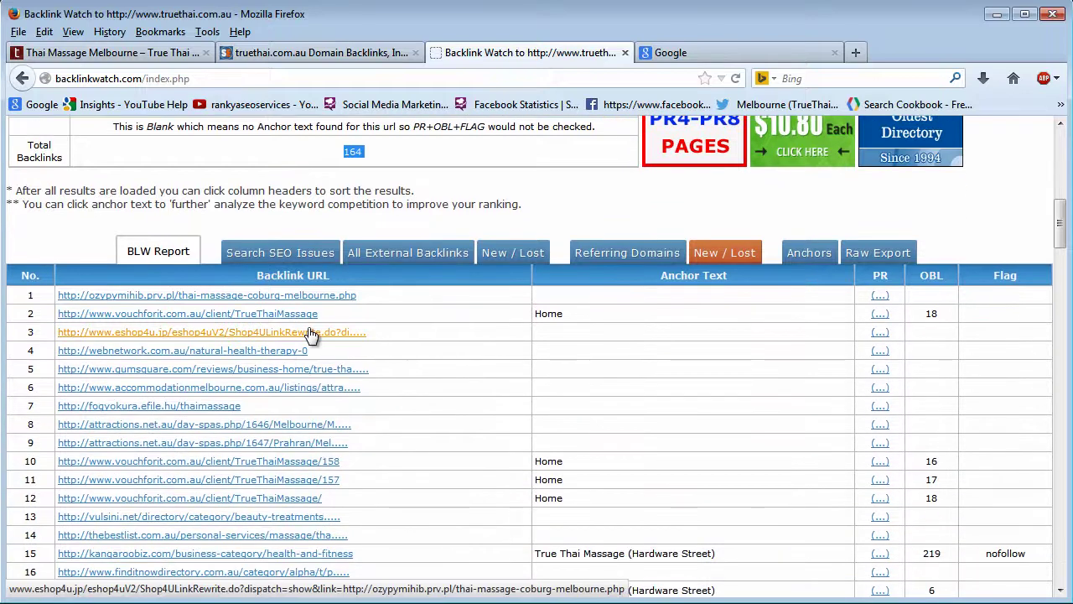
Compare the siteexplorer.info and Backlink Watch reports, highlighting each tool's domain in its web address
left_click(301, 53)
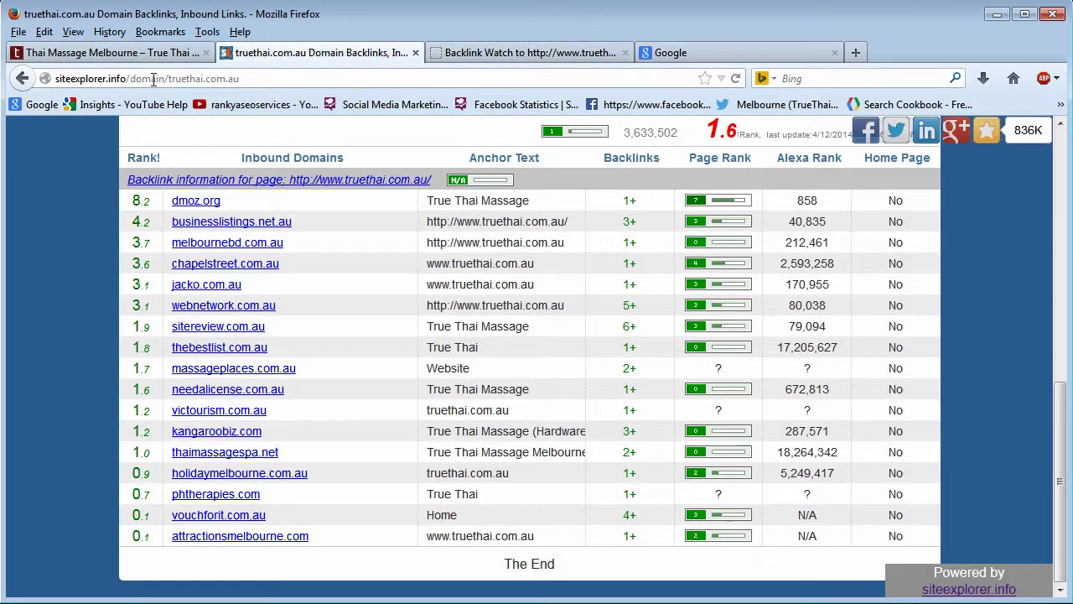
left_click(478, 54)
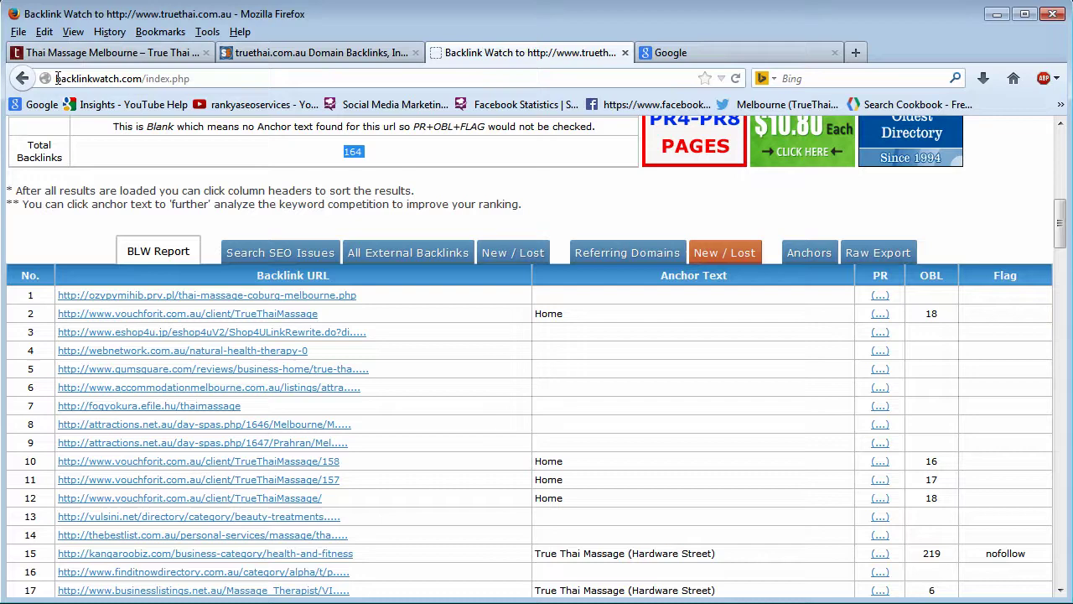
left_click_drag(56, 79, 144, 82)
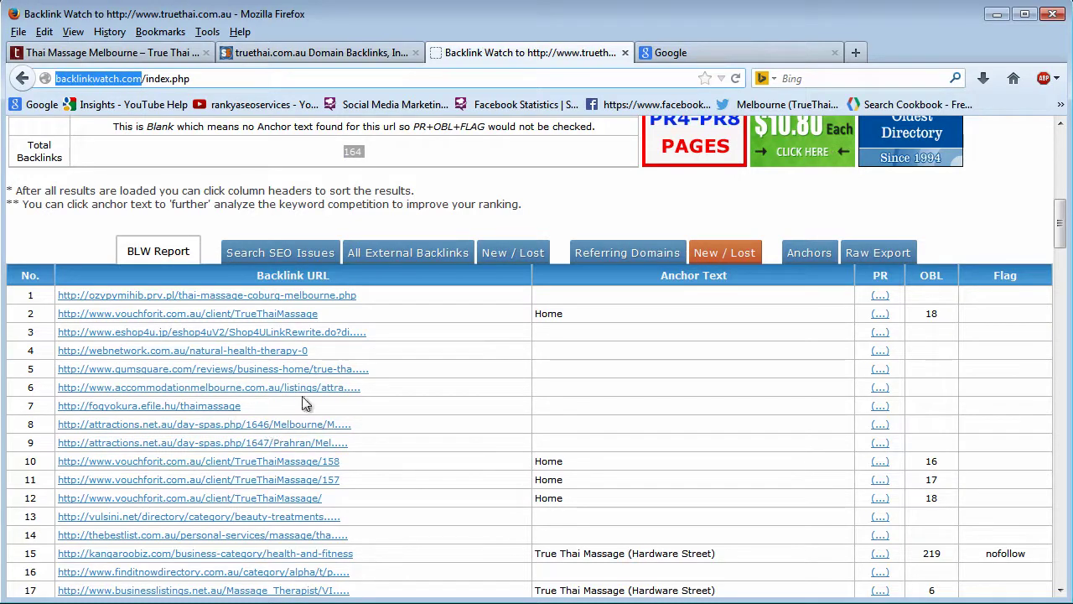
left_click(324, 52)
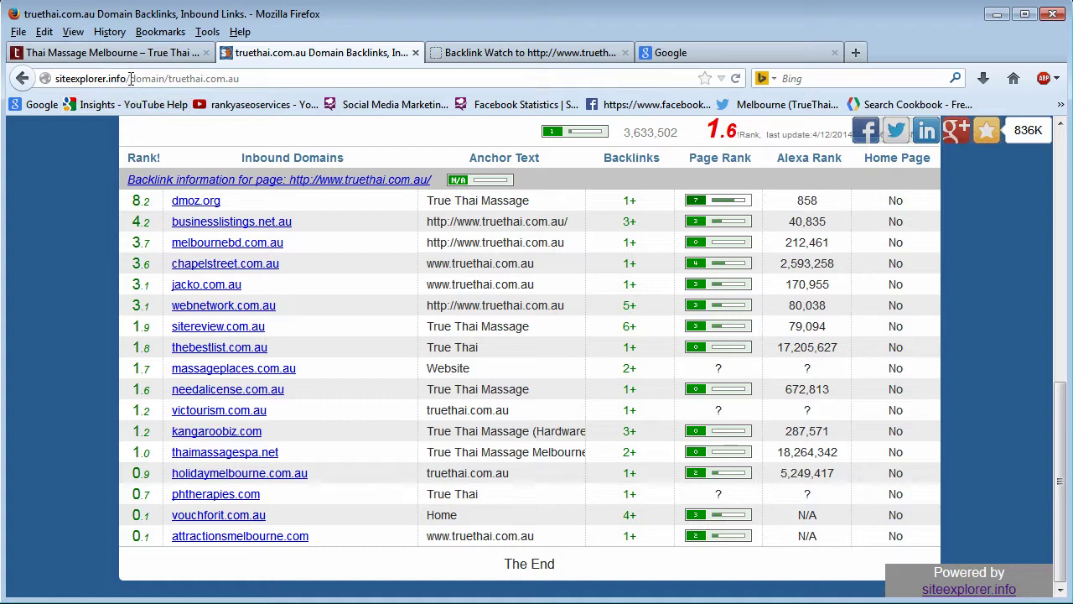
left_click_drag(128, 78, 54, 78)
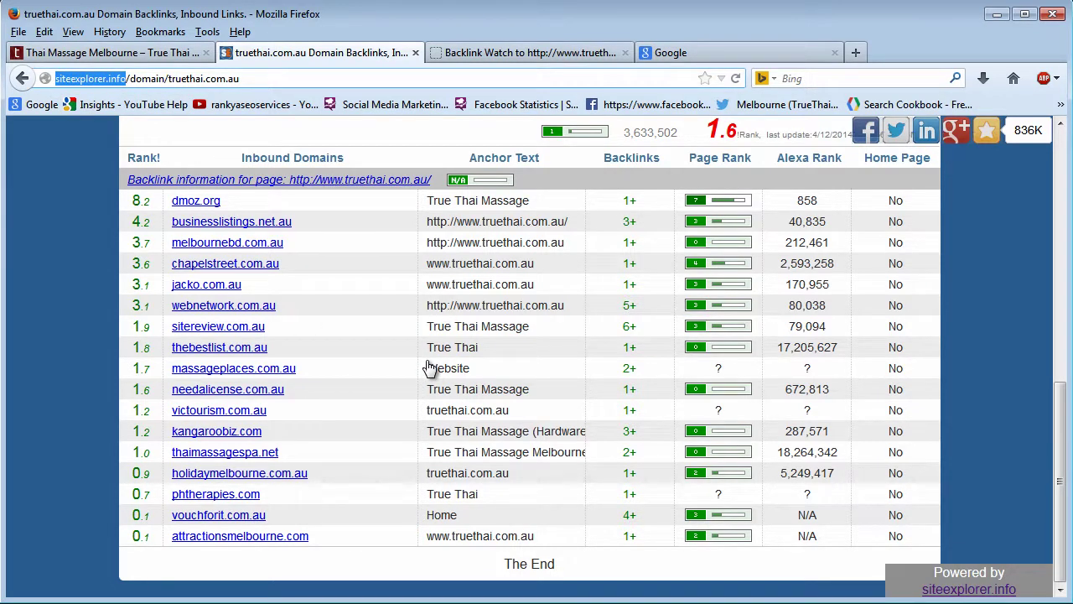
left_click(481, 54)
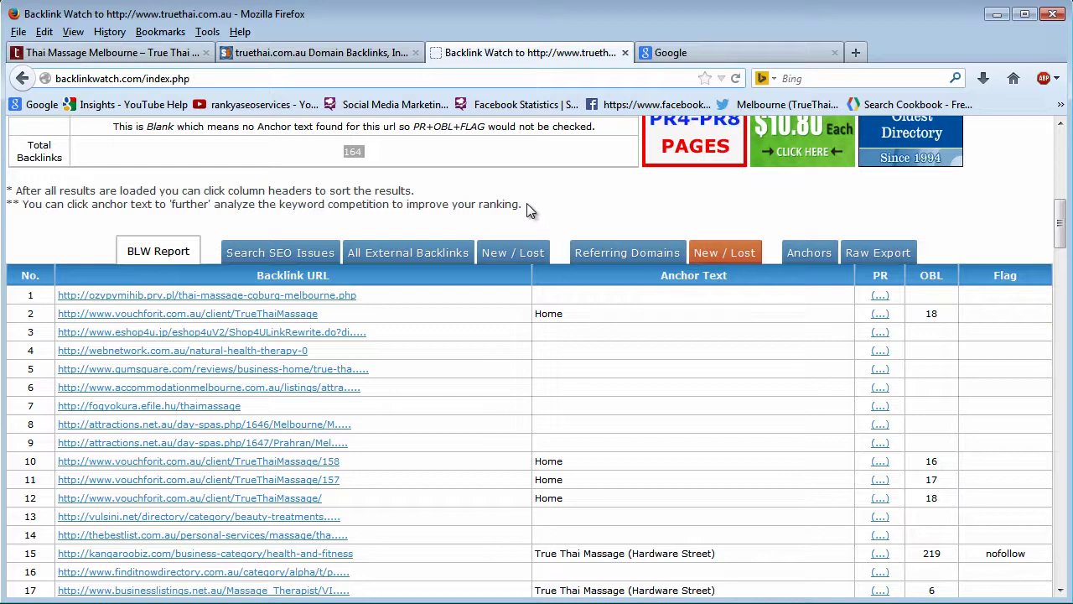
Copy the domain truethai.com.au without the www prefix from the massage site's address and switch to the Google page
left_click(134, 55)
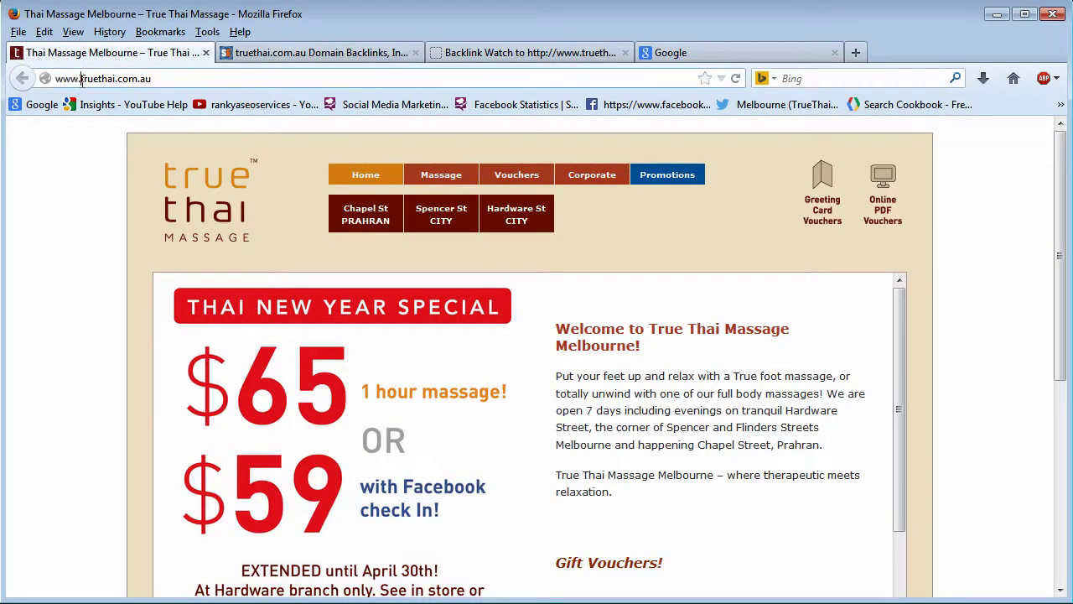
left_click_drag(82, 79, 159, 80)
right_click(130, 77)
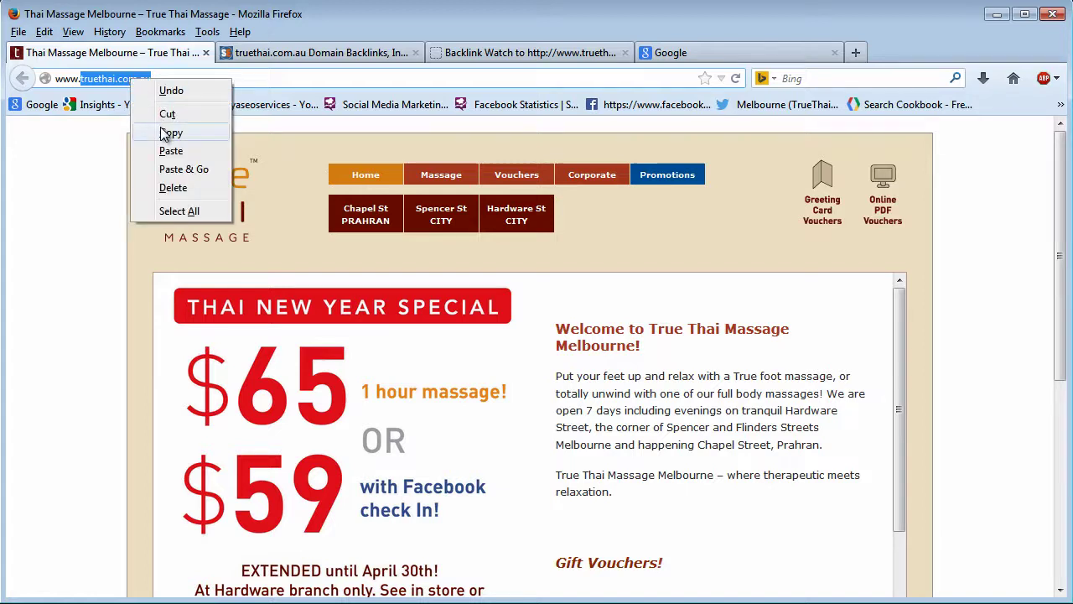
left_click(161, 130)
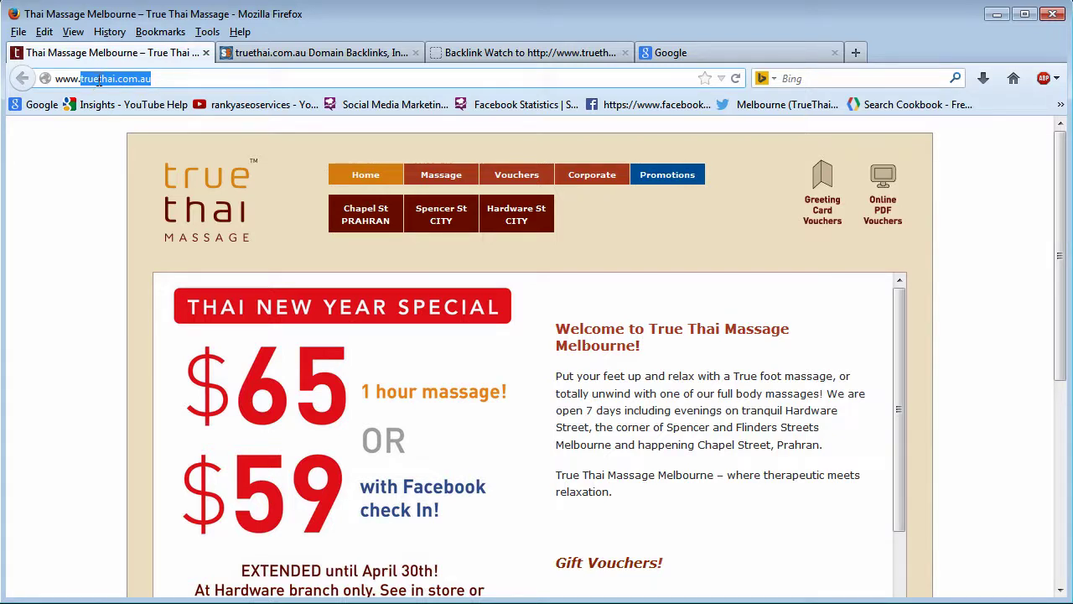
right_click(99, 79)
left_click(138, 135)
left_click(688, 54)
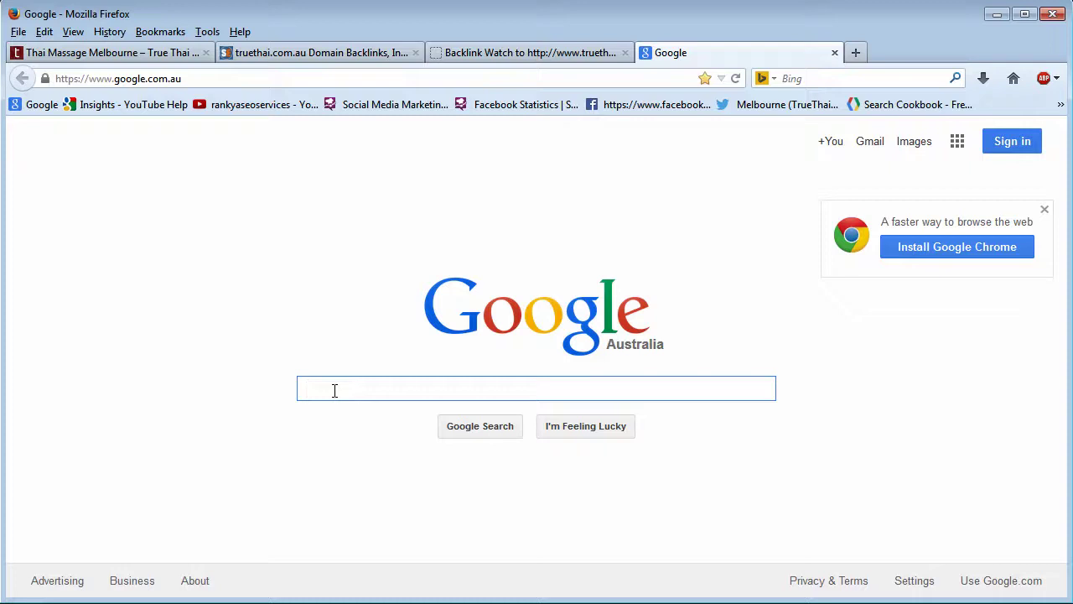
Return to the massage site, recopy truethai.com.au without www from its address, and bring up the Google search page
left_click(77, 52)
left_click(84, 80)
left_click_drag(81, 79, 173, 79)
right_click(96, 81)
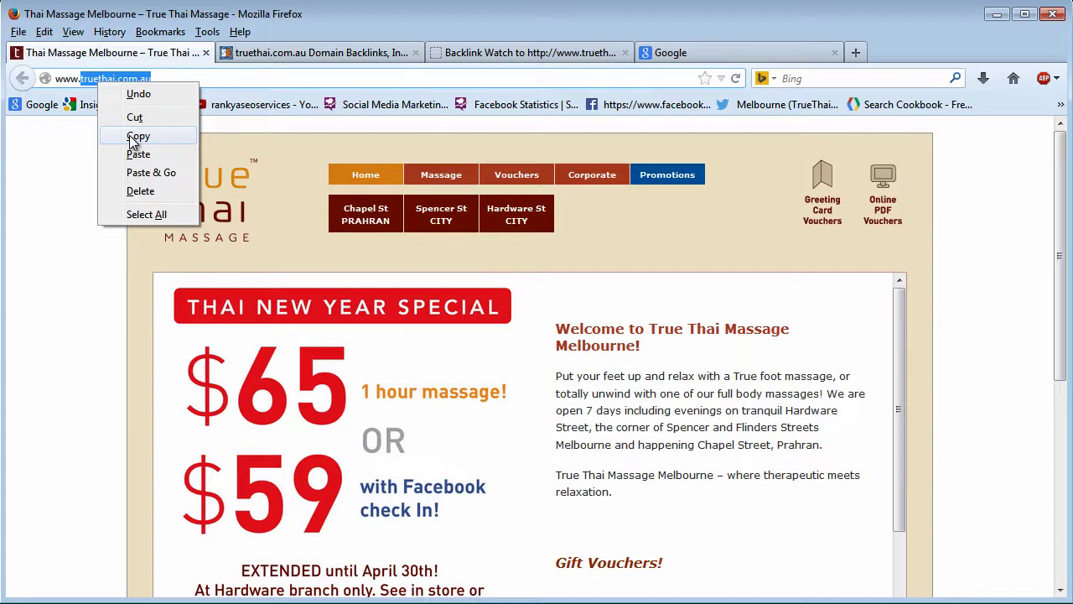
left_click(132, 137)
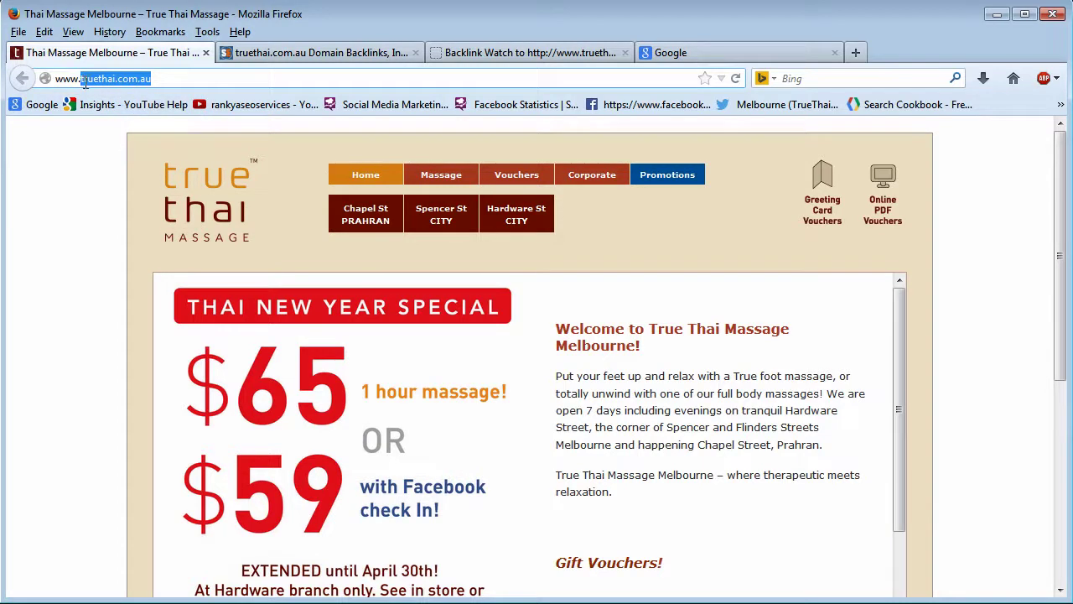
left_click(741, 57)
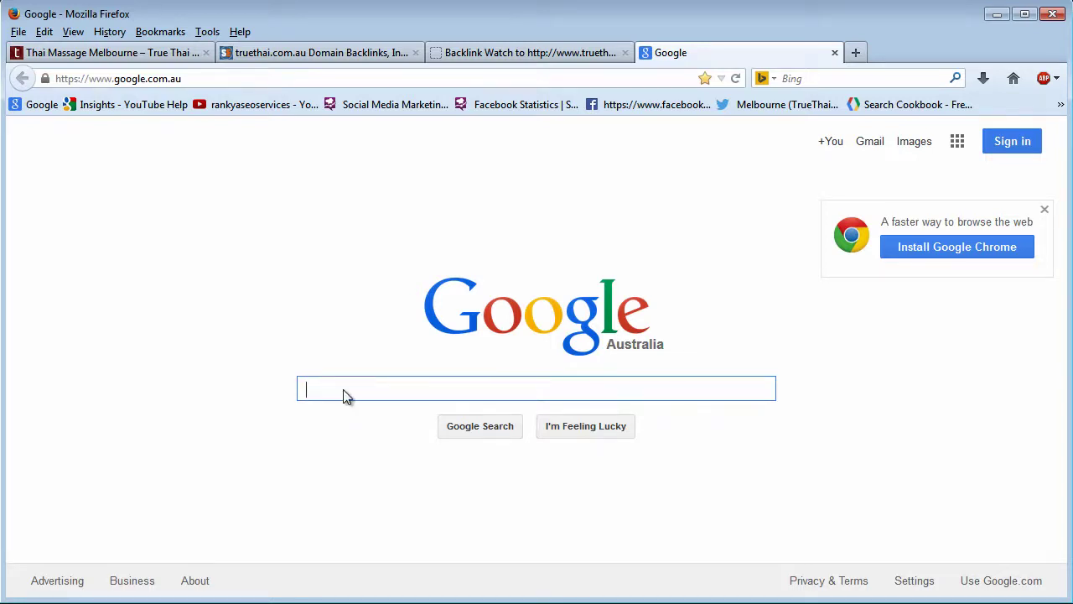
Enter the copied domain as an exact phrase in Google, "truethai.com.au", with no space before the closing quote
type("\"\"")
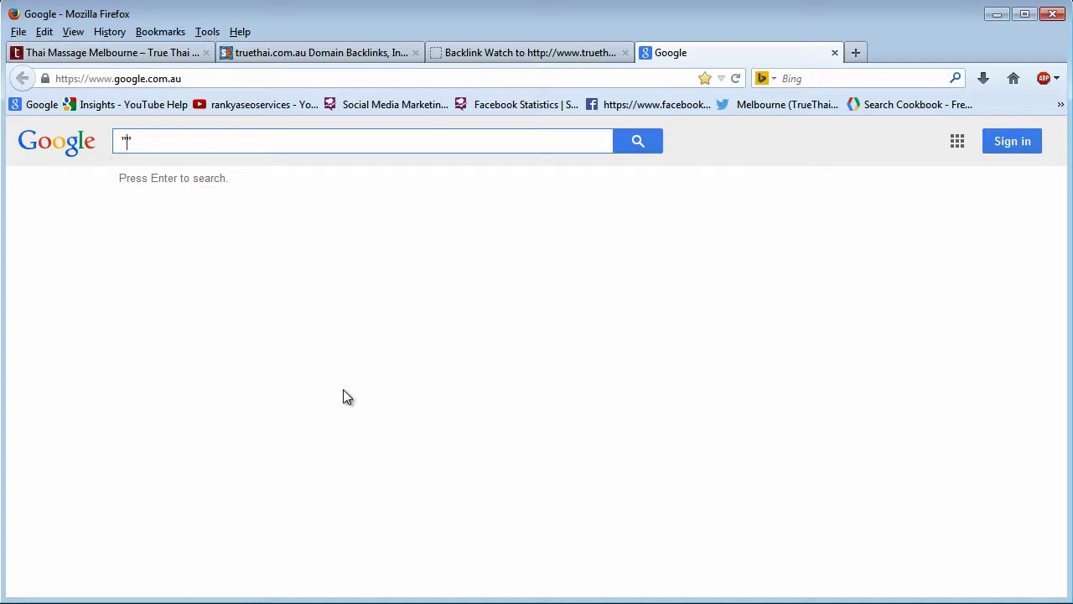
key("Left")
right_click(127, 141)
left_click(161, 216)
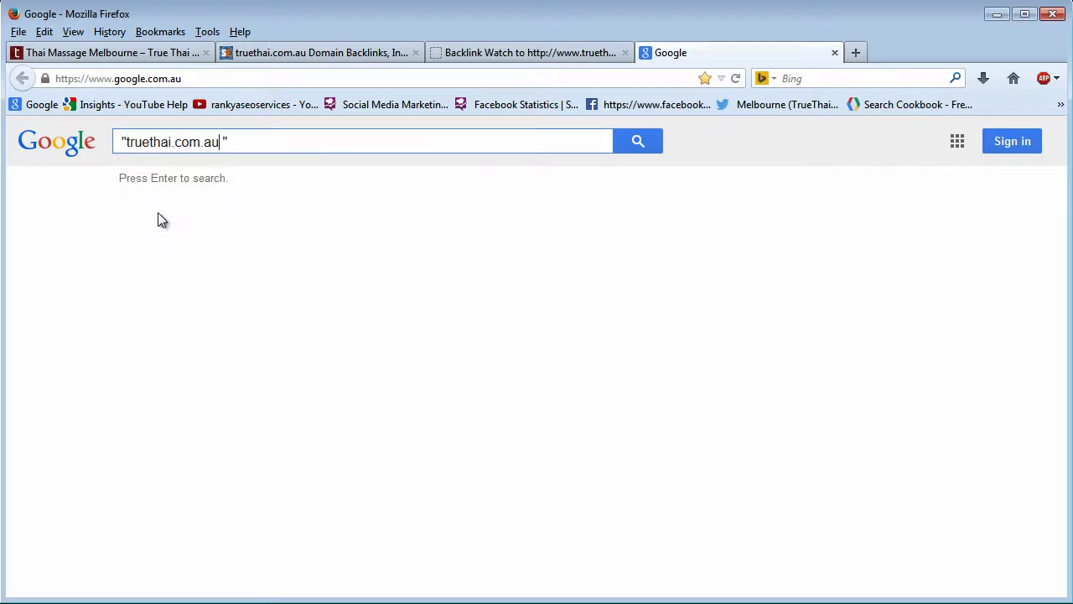
key("BackSpace")
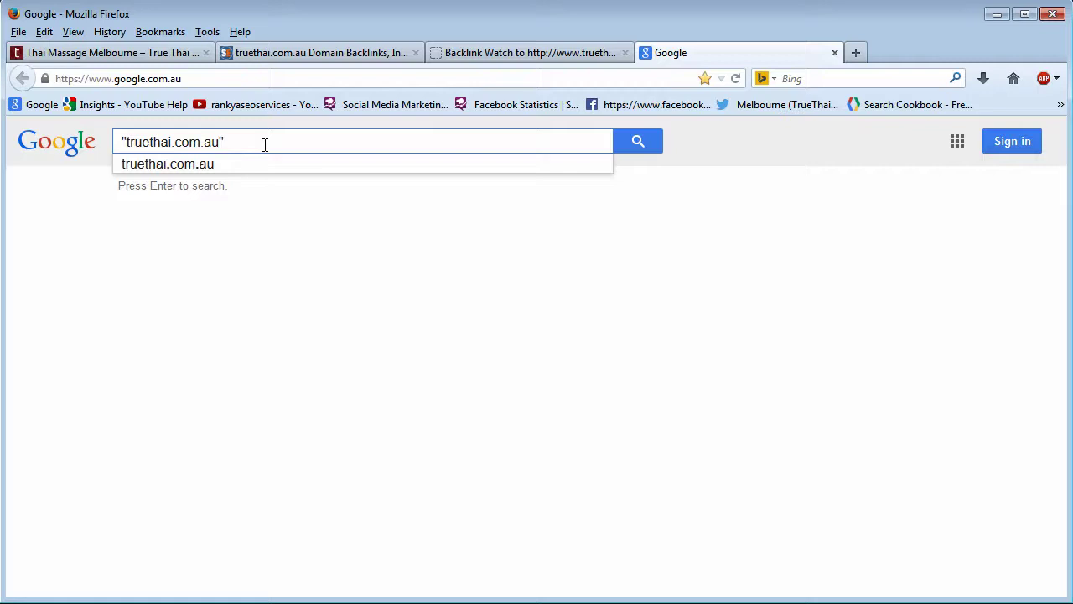
Extend the query with -inurl:truethai.com.au to exclude the site's own pages
key("End")
type("-inu")
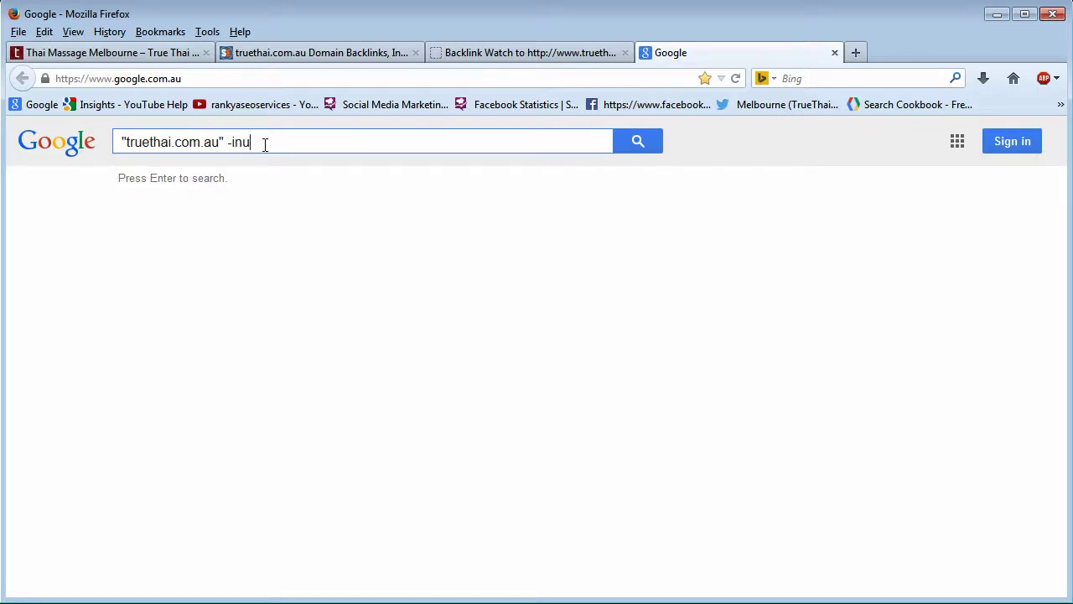
type("rl:")
right_click(264, 144)
left_click(292, 215)
Review the query by highlighting the quoted domain, the -inurl exclusion and the excluded domain
left_click_drag(127, 144, 220, 145)
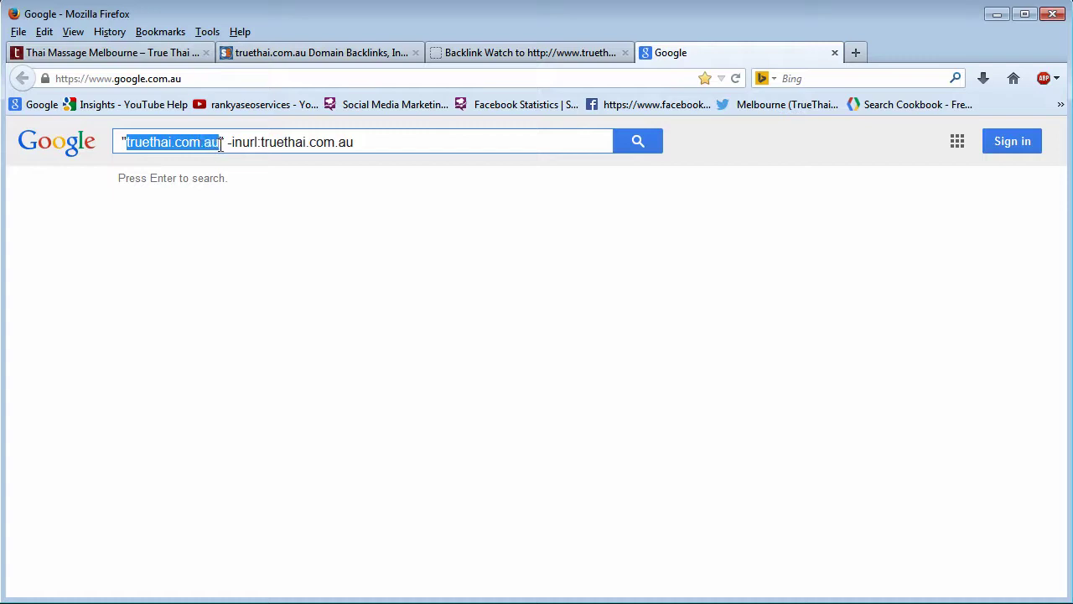
left_click(136, 144)
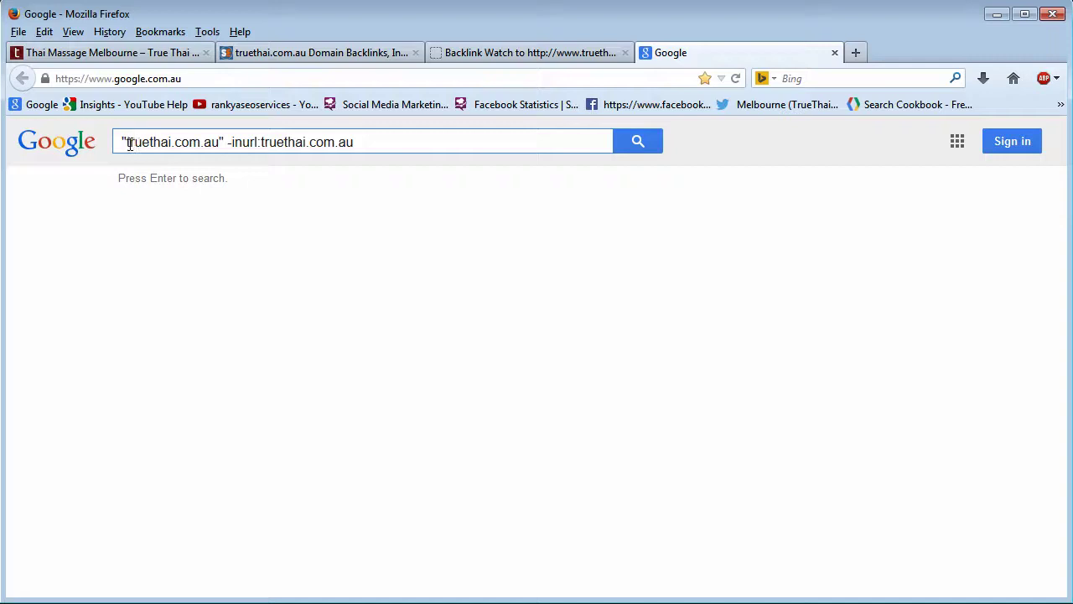
left_click_drag(126, 144, 222, 143)
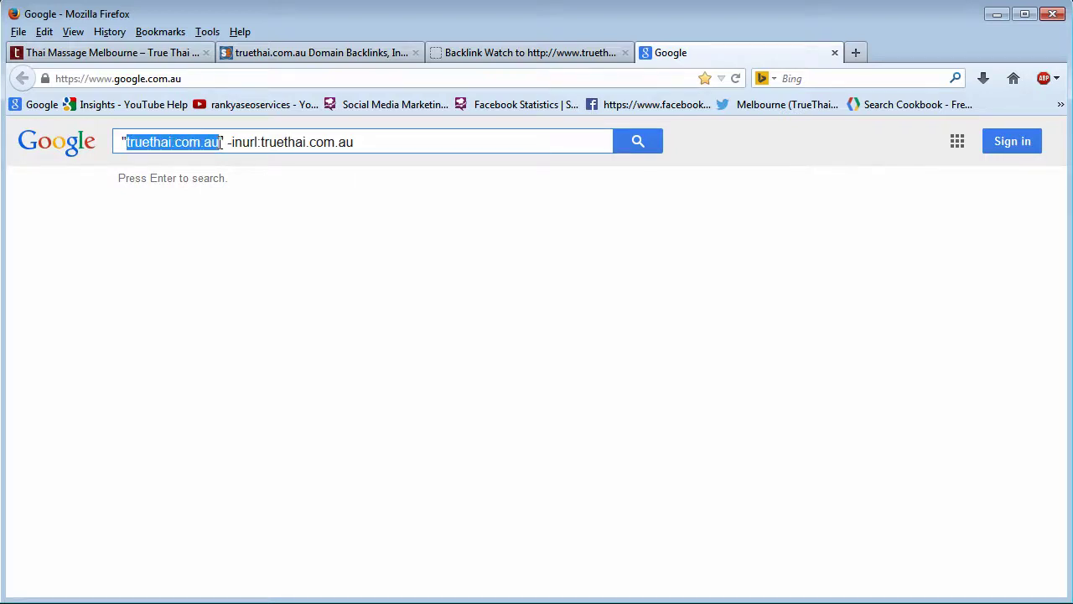
left_click(224, 143)
left_click_drag(227, 144, 366, 144)
left_click(347, 144)
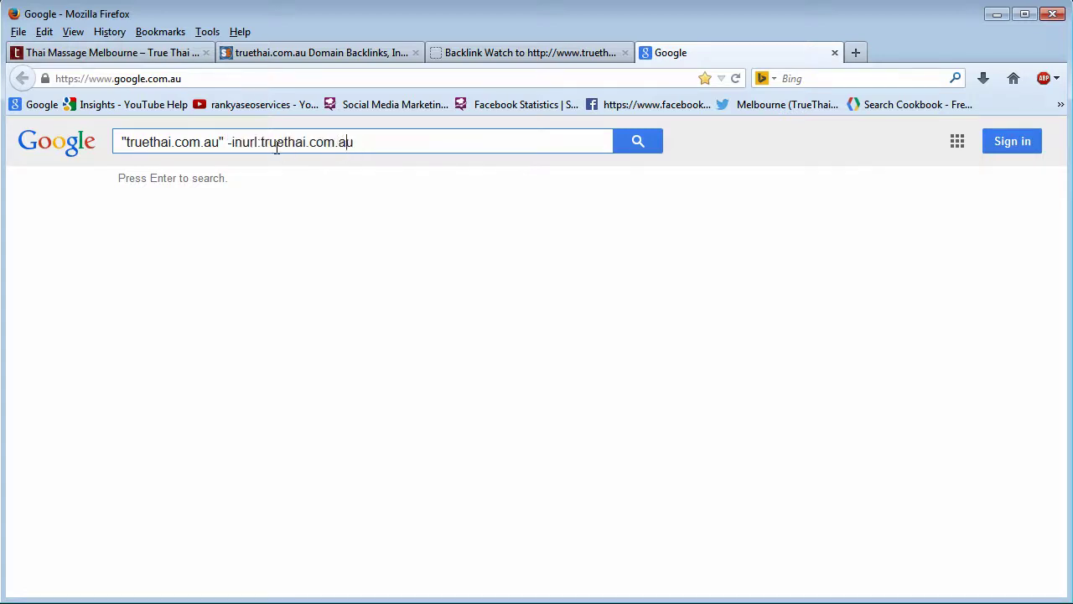
left_click_drag(261, 143, 403, 143)
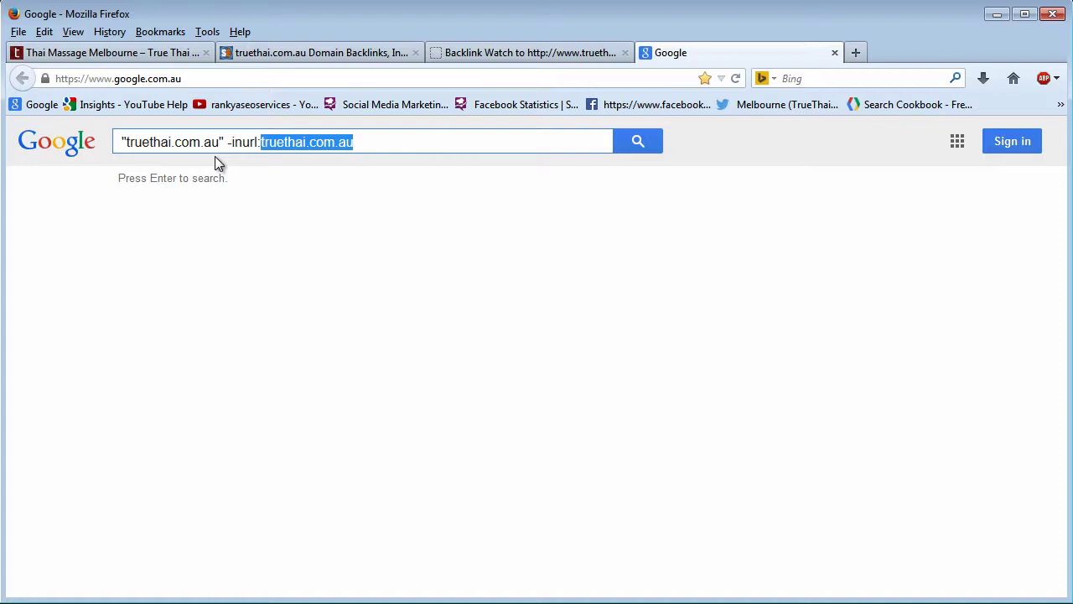
left_click_drag(232, 143, 257, 144)
left_click(257, 143)
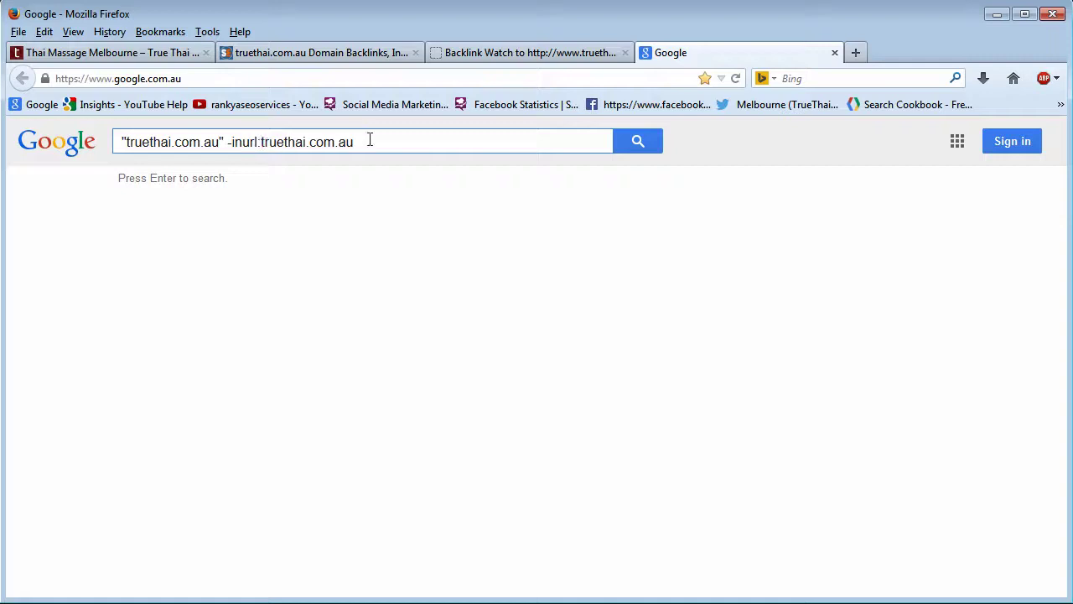
Run the Google search and examine the result count and the first result's domain against the excluded domain
left_click(631, 144)
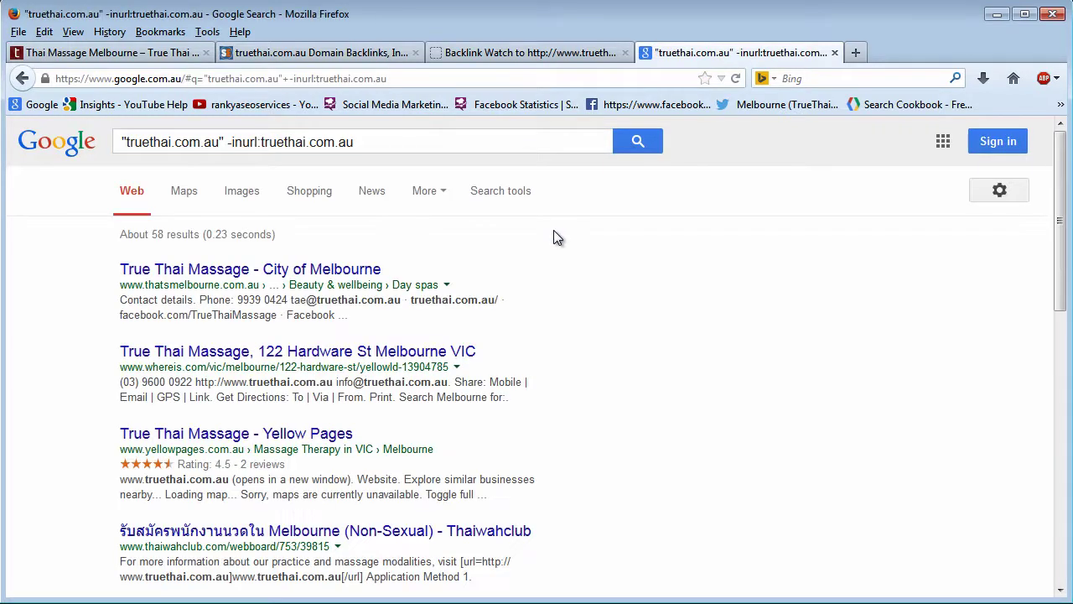
left_click_drag(153, 234, 282, 237)
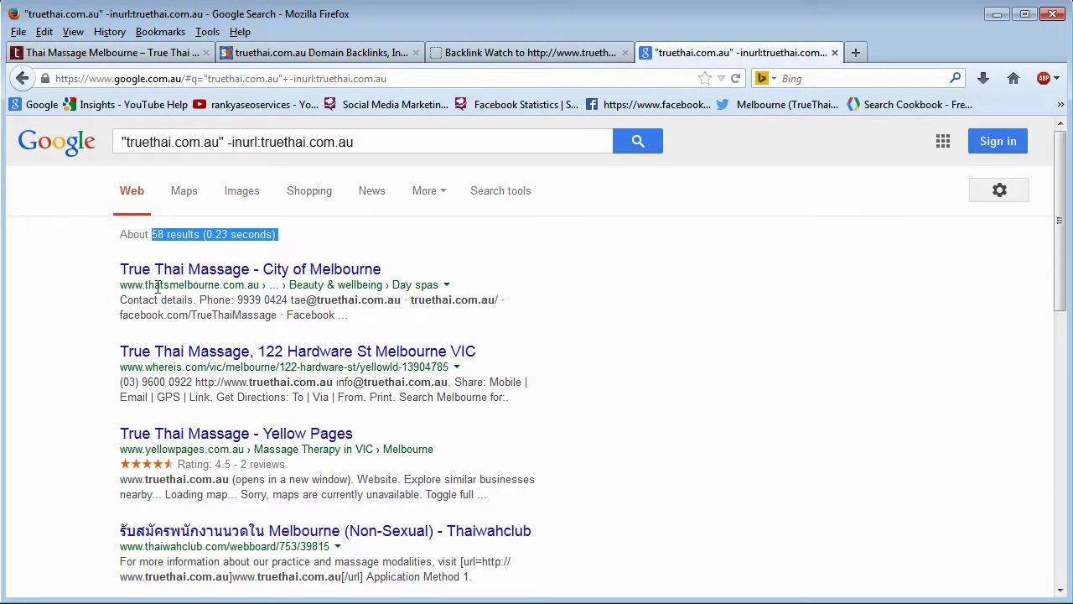
left_click_drag(146, 286, 198, 286)
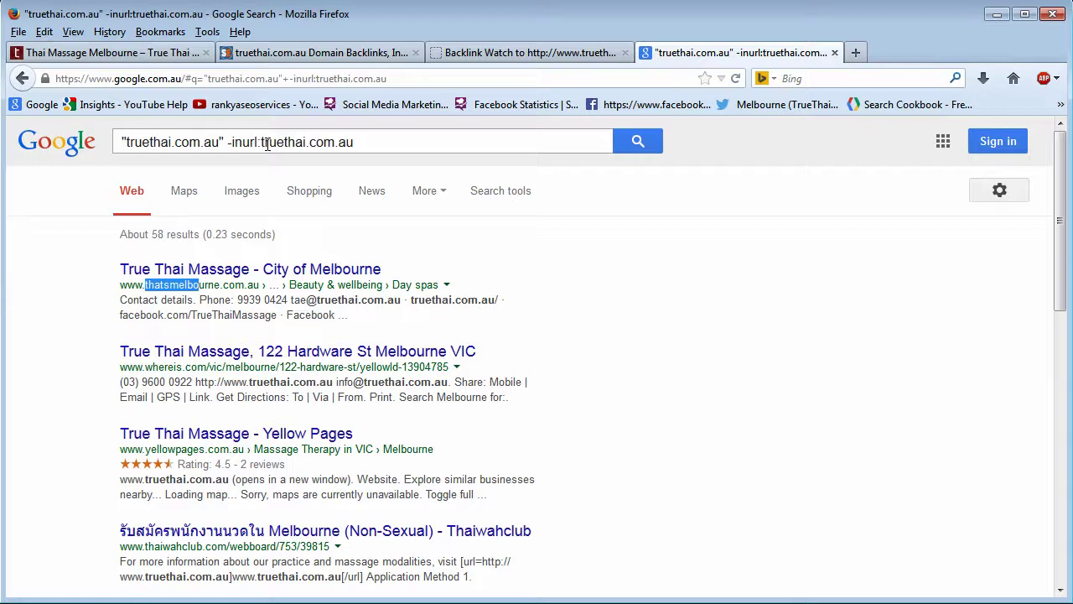
left_click_drag(262, 143, 307, 216)
left_click(151, 288)
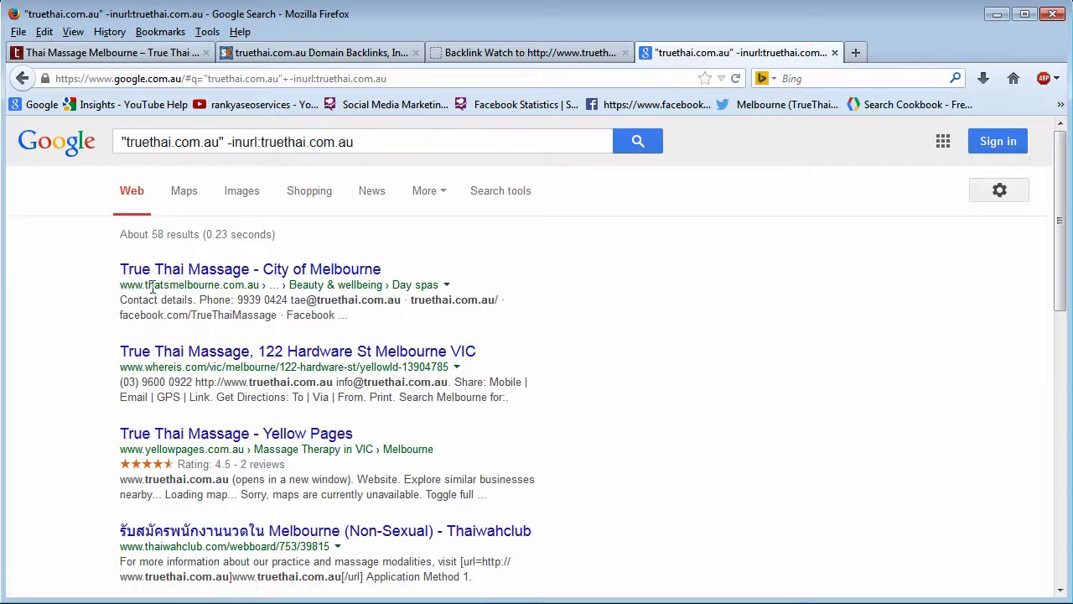
left_click_drag(145, 286, 236, 286)
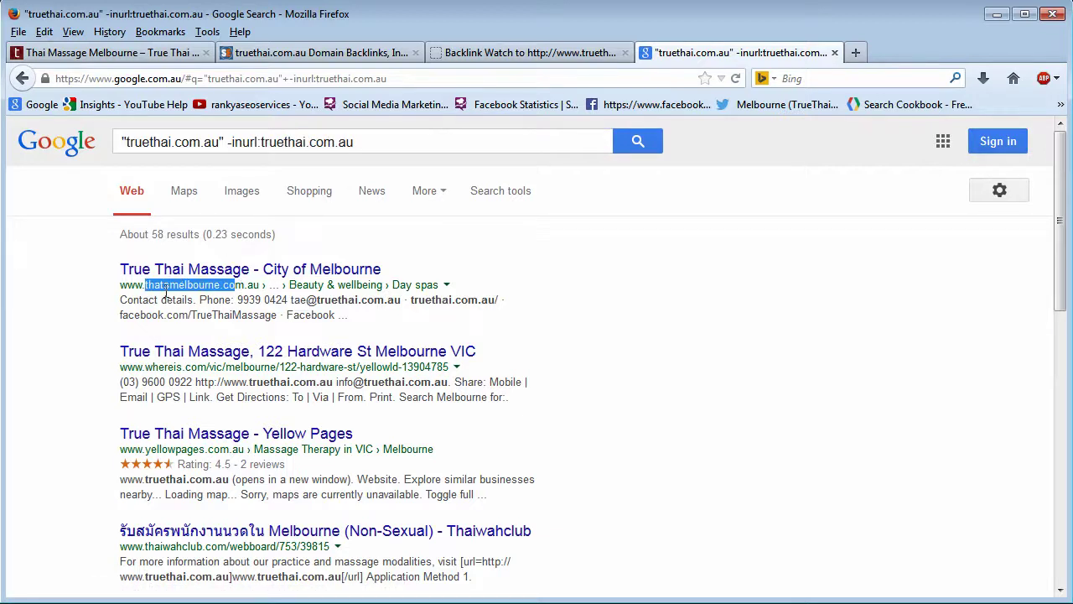
left_click(106, 321)
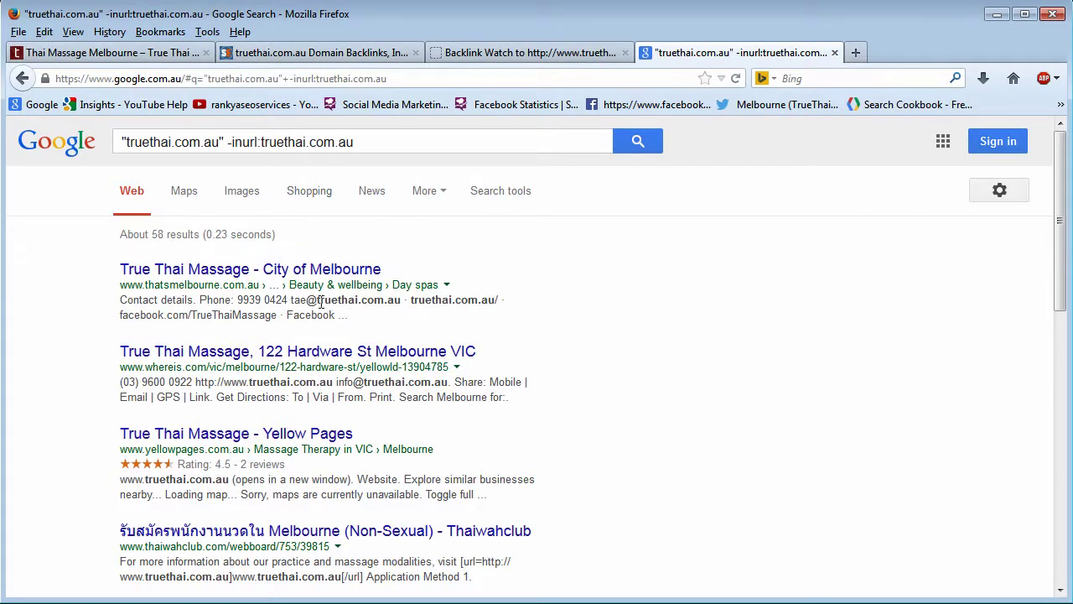
Revisit the siteexplorer.info and Backlink Watch reports for comparison, and return to the Google results
left_click(335, 52)
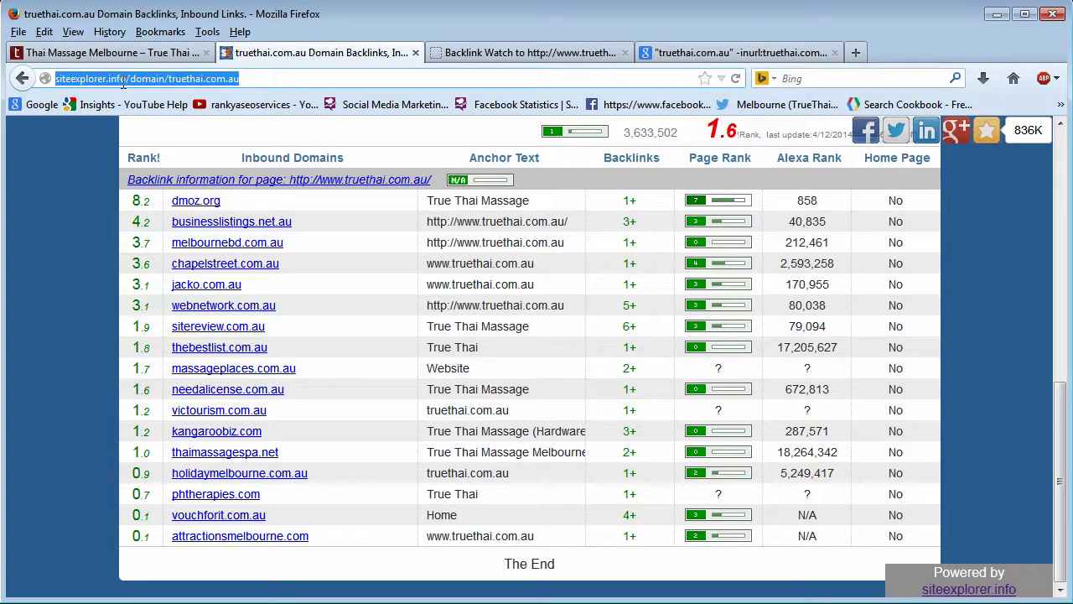
left_click(477, 55)
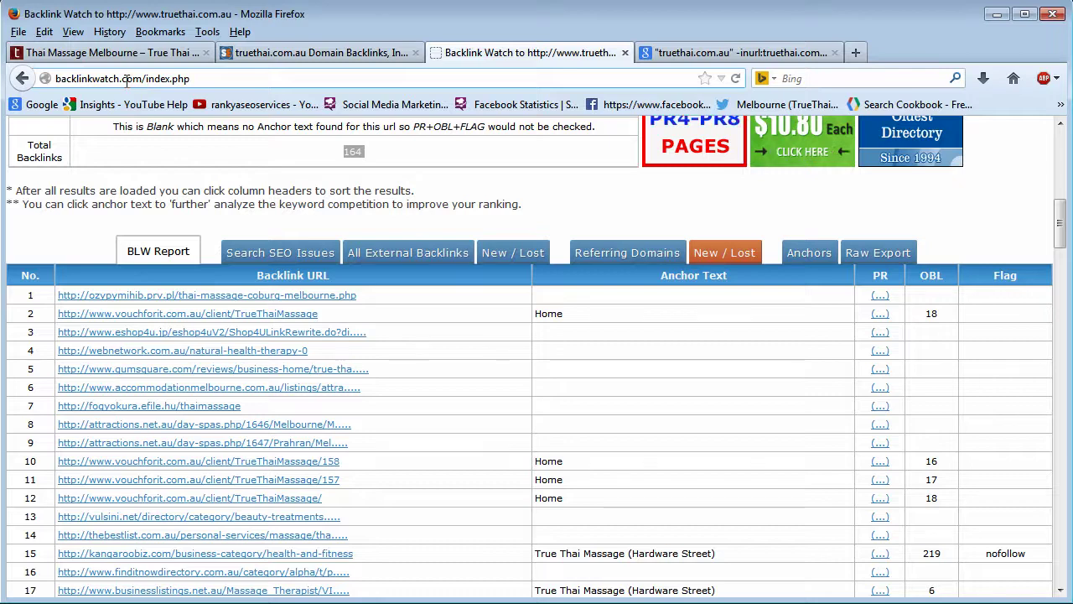
left_click(686, 57)
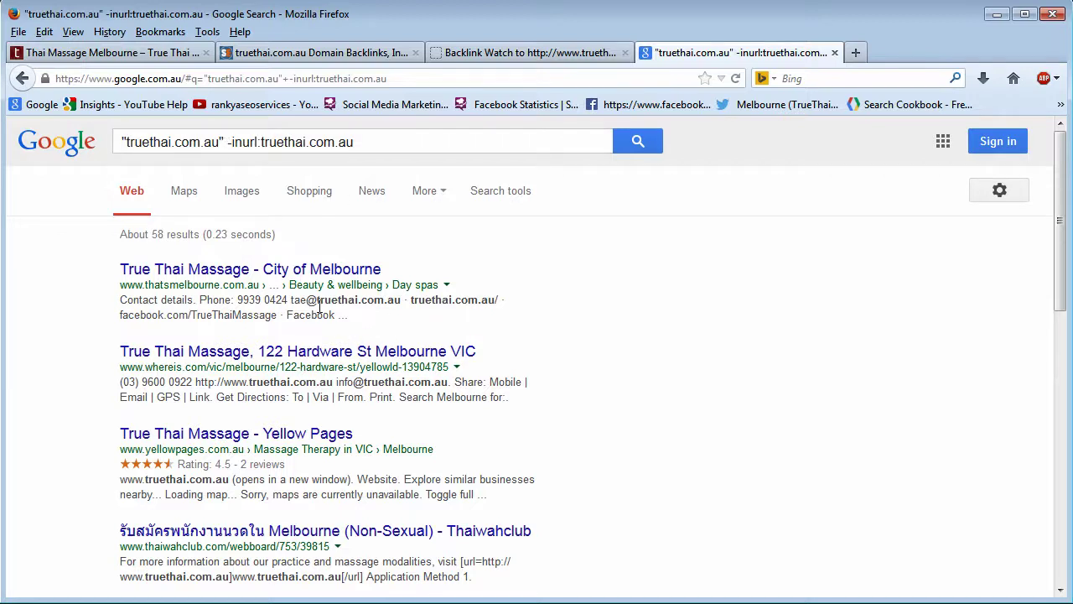
Examine the first page of Google results for mentions of truethai.com.au, highlighting the domain in several listings
left_click_drag(317, 300, 406, 302)
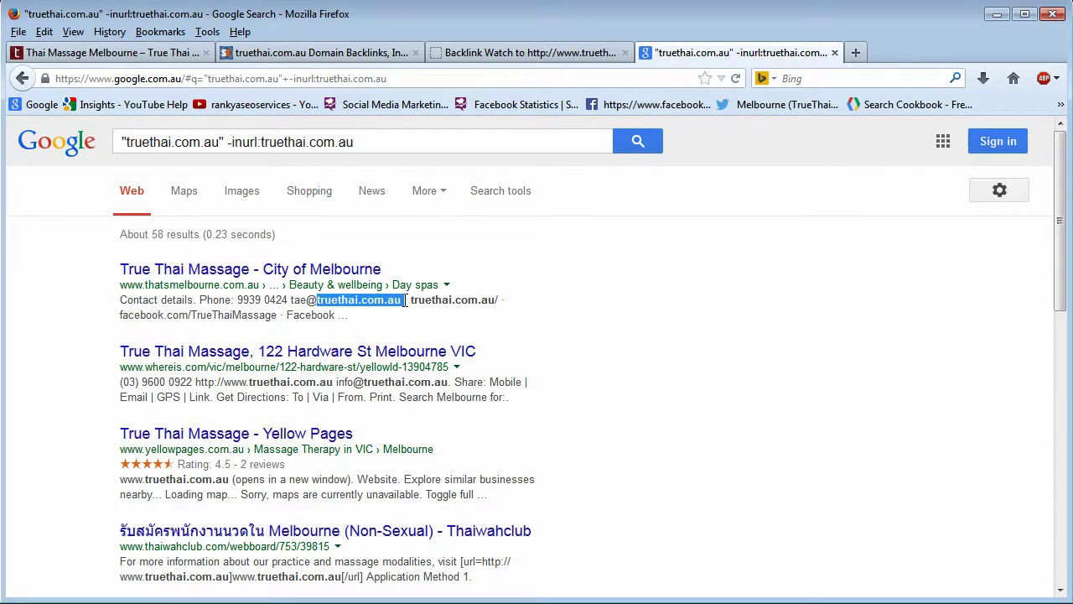
scroll(281, 330, "down", 2)
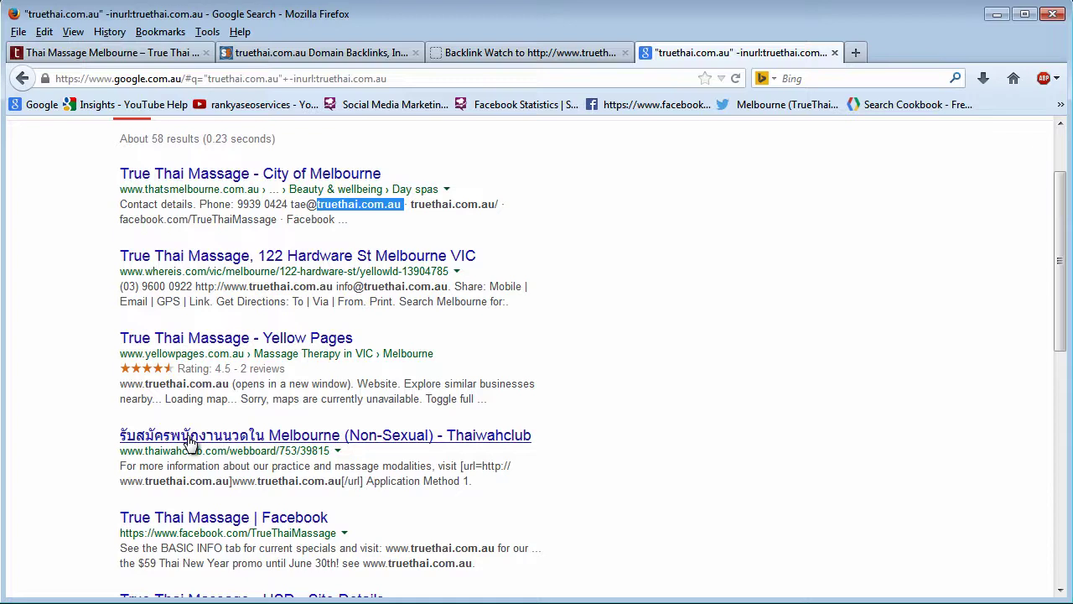
scroll(191, 442, "down", 4)
scroll(293, 361, "down", 2)
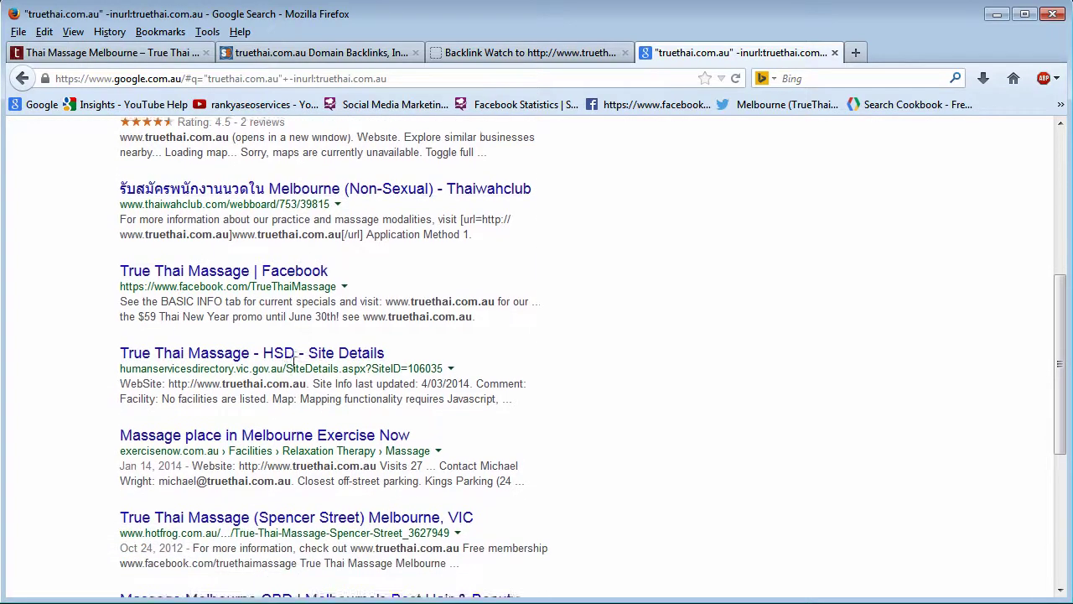
scroll(294, 360, "down", 1)
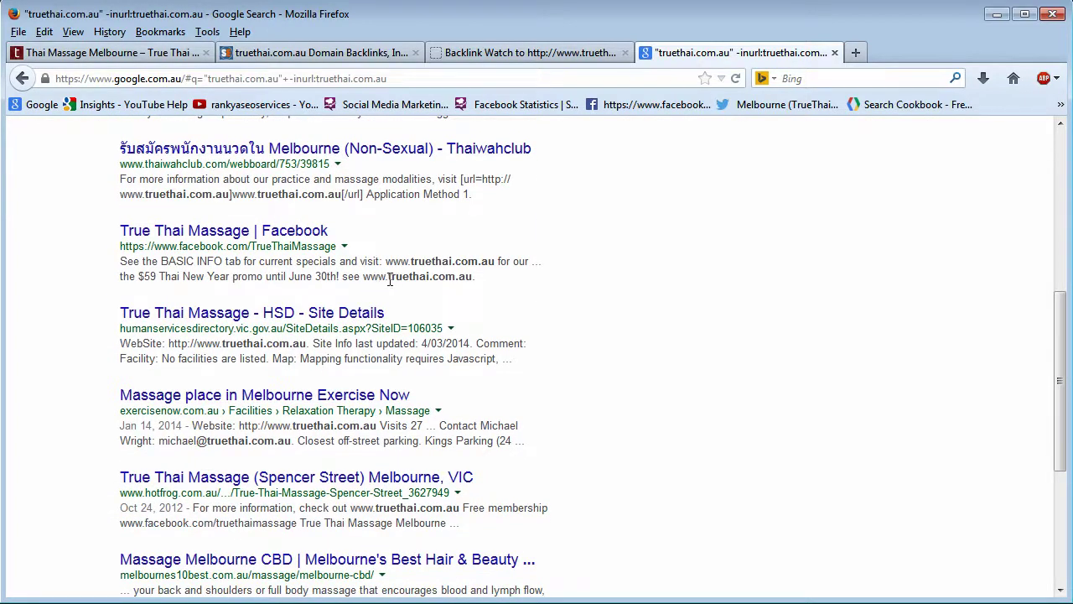
left_click_drag(388, 279, 474, 280)
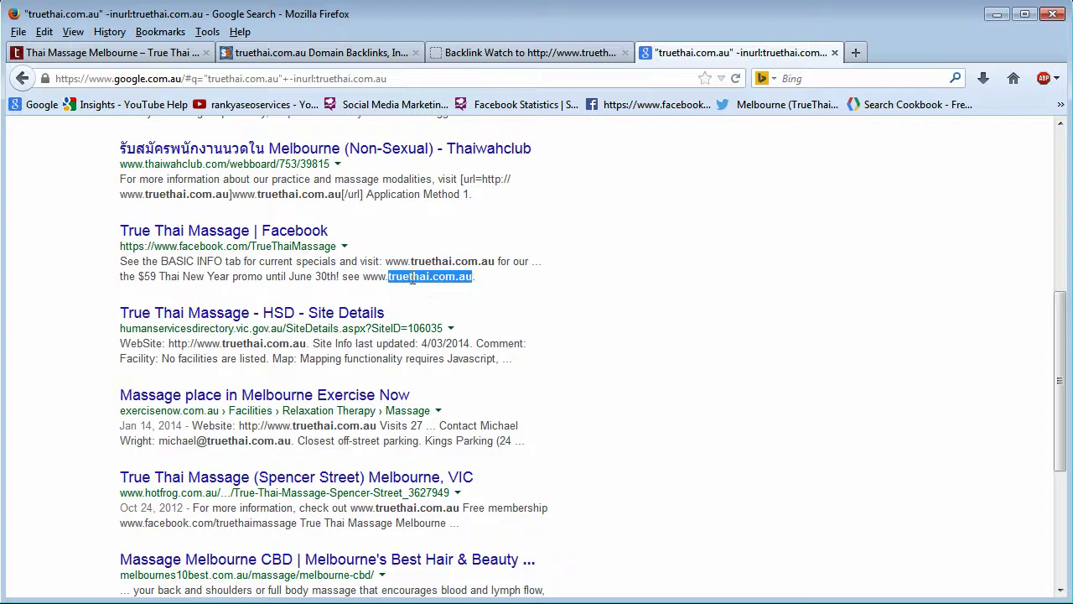
left_click_drag(391, 279, 474, 277)
left_click_drag(225, 345, 306, 344)
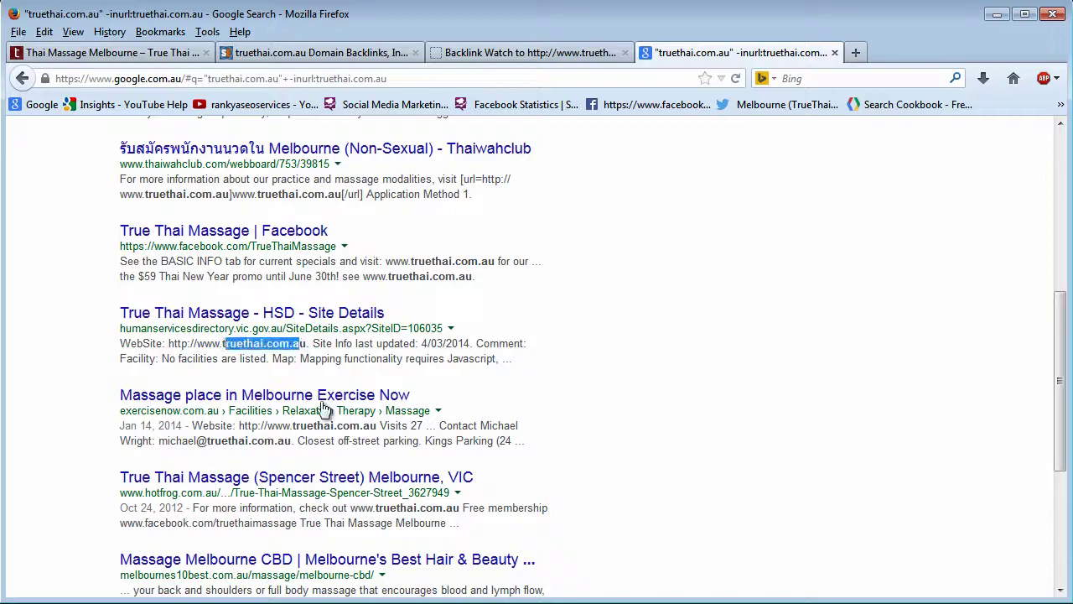
left_click(279, 437)
scroll(279, 437, "down", 3)
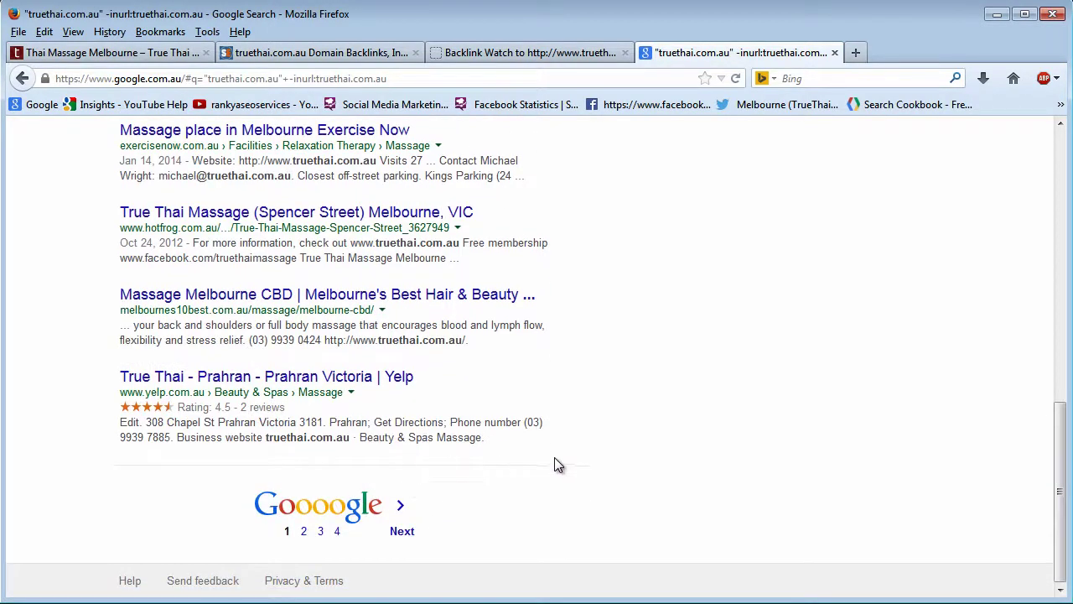